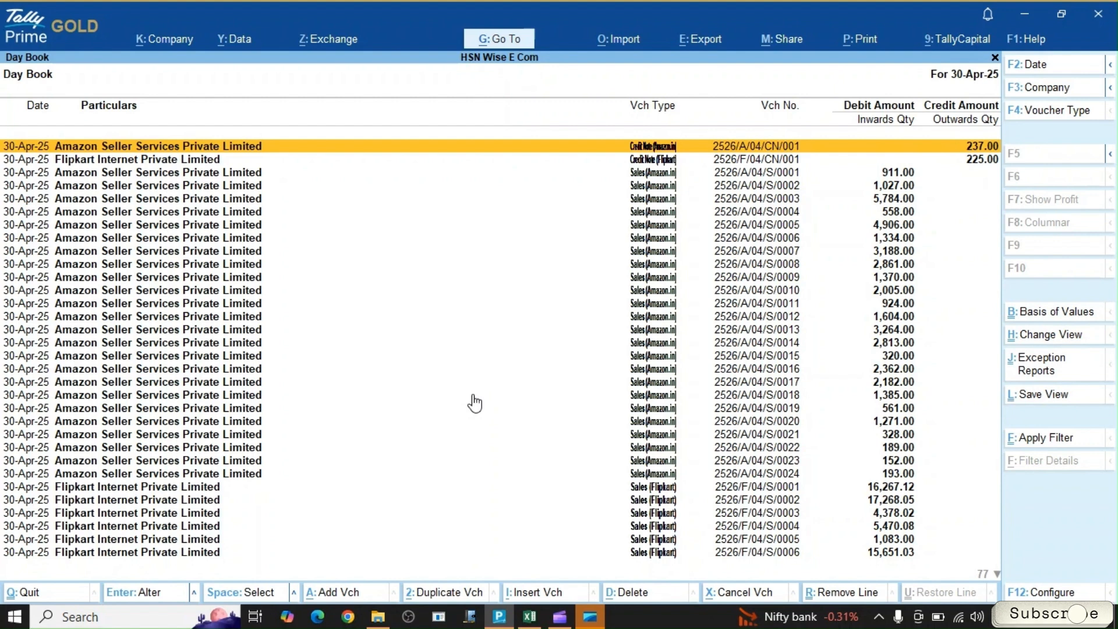
Step: Browse the Amazon and Flipkart credit note and sales vouchers in the Day Book for 30-Apr-25
key(Down)
key(Down)
key(Up)
key(Up)
key(Down)
key(Down)
key(Down)
key(Down)
key(Down)
key(Down)
key(Down)
key(Down)
key(Down)
key(Down)
key(Down)
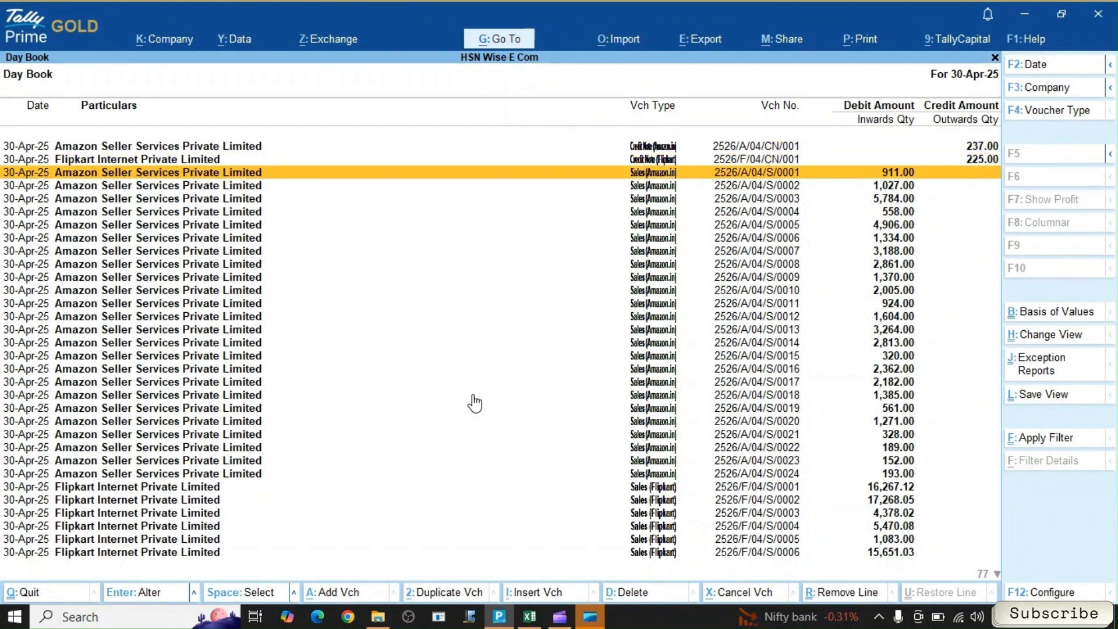
key(Down)
key(Down)
key(Down)
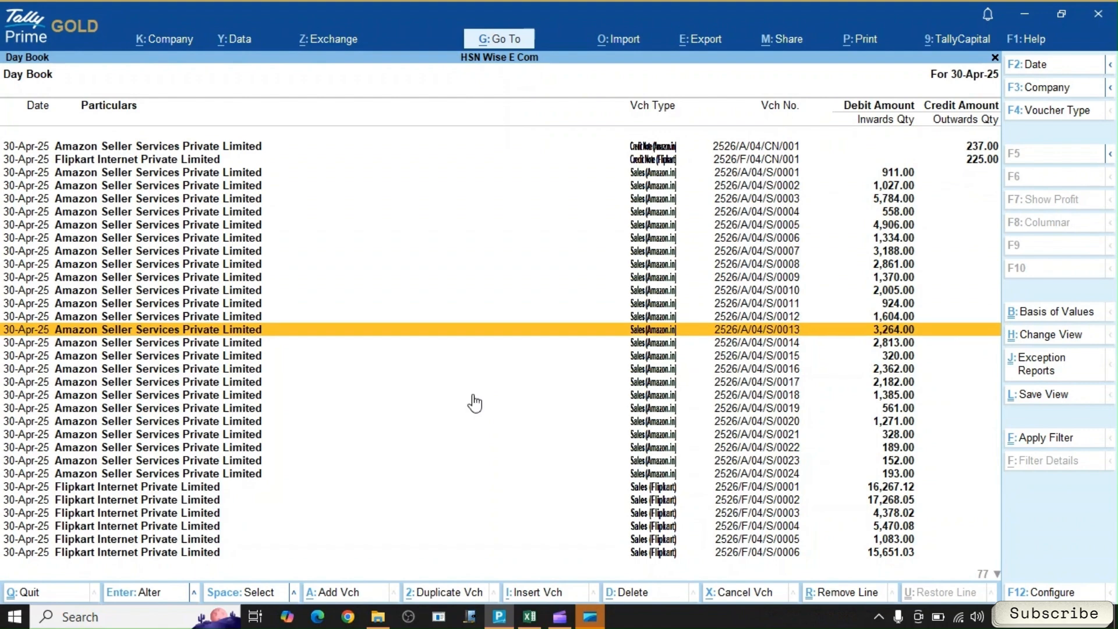
key(Up)
key(Up)
key(Up)
key(Up)
key(Up)
key(Up)
key(Up)
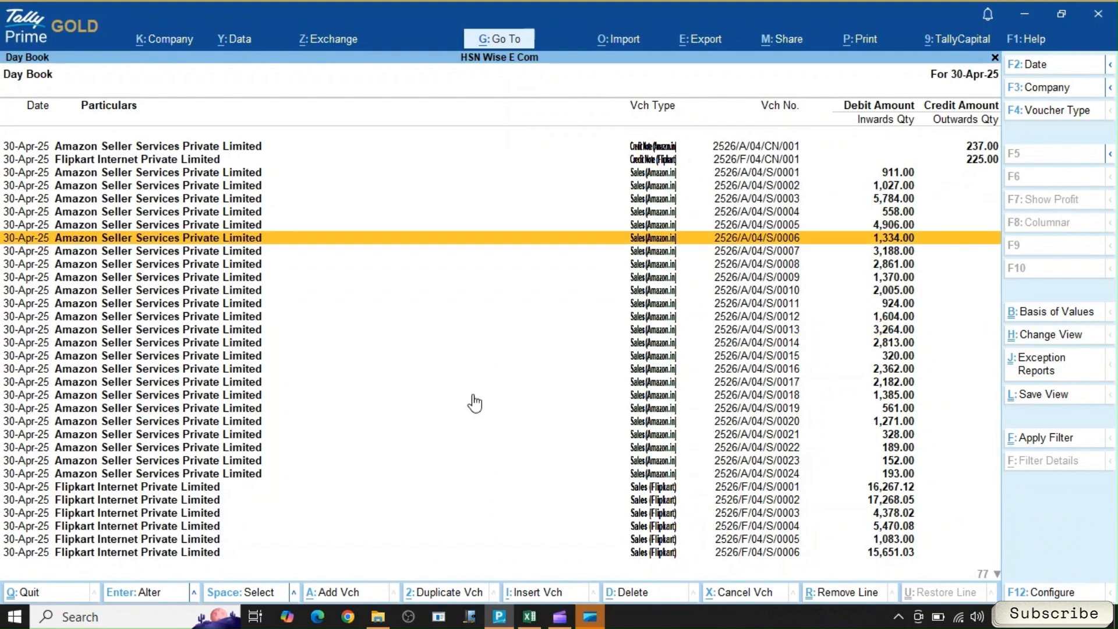
Step: Switch to the Rajdhani Excel2Tally workbook in Excel, set the e-commerce portal to Meesho and continue to the ImportData sheet
click(529, 617)
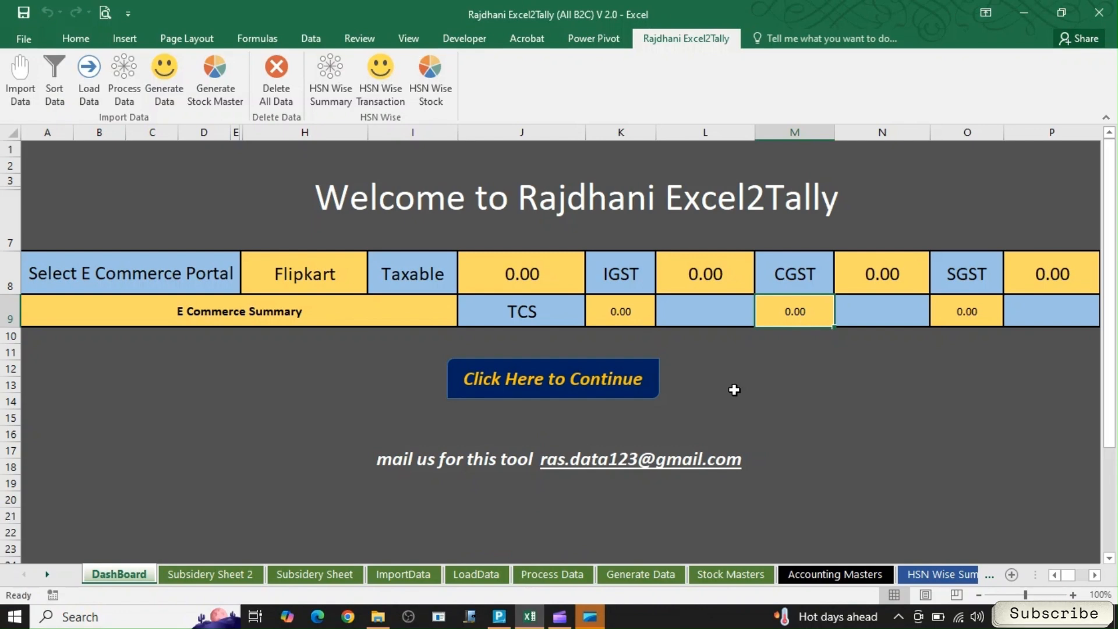
click(318, 276)
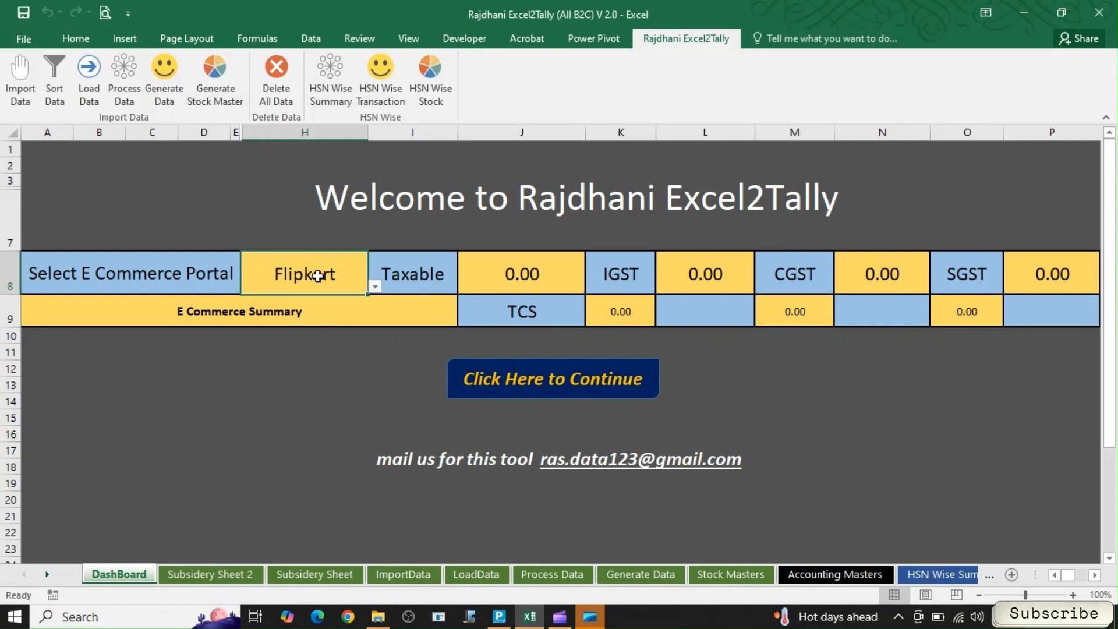
click(375, 287)
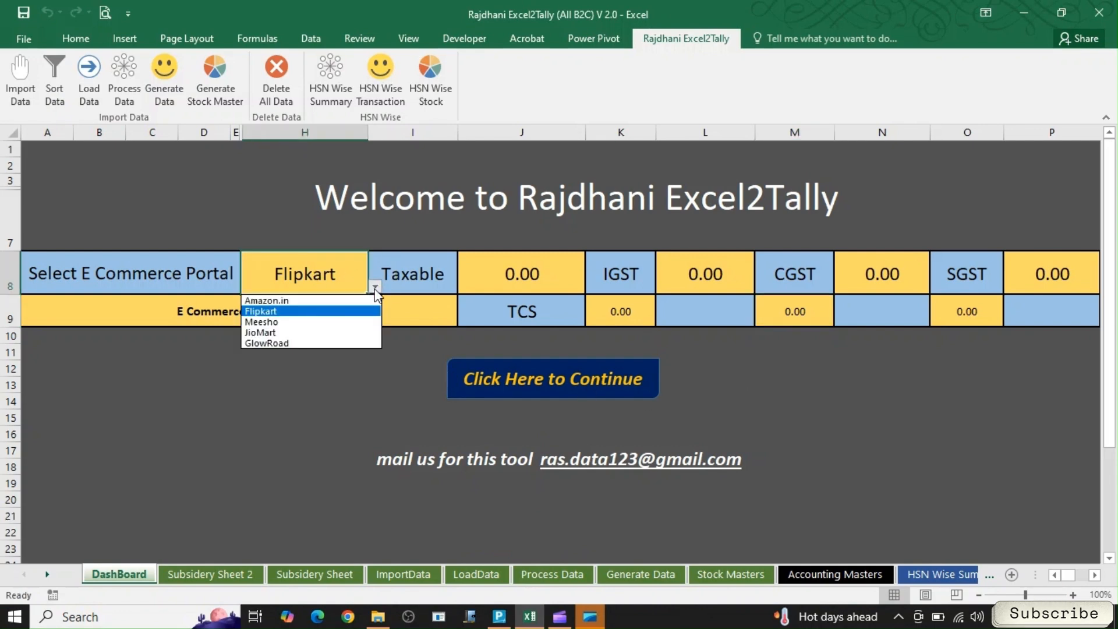
click(277, 321)
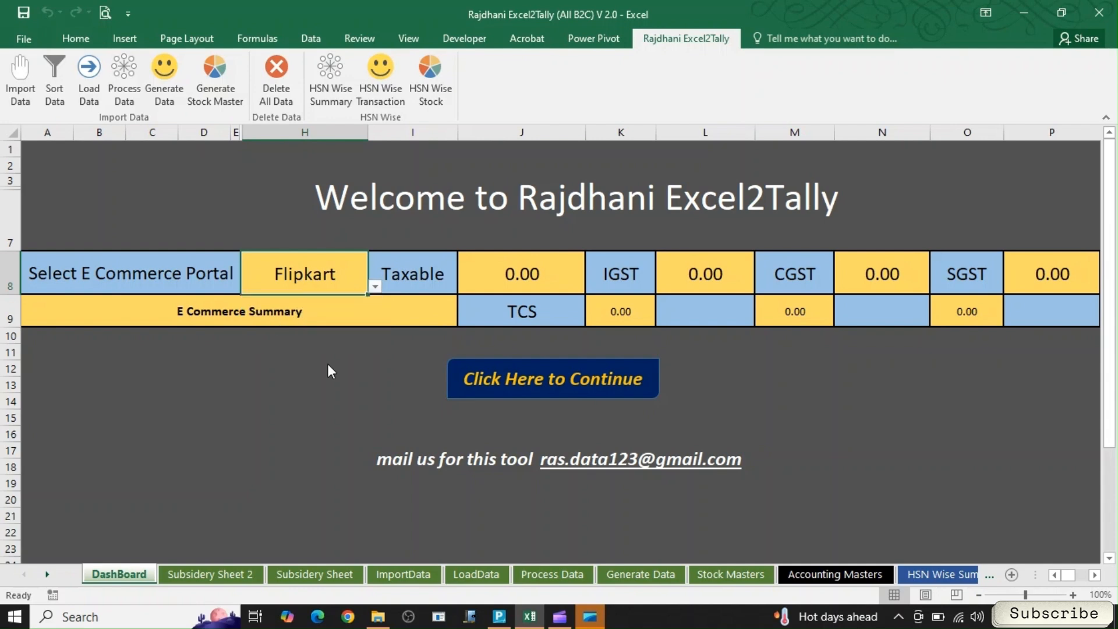
click(563, 382)
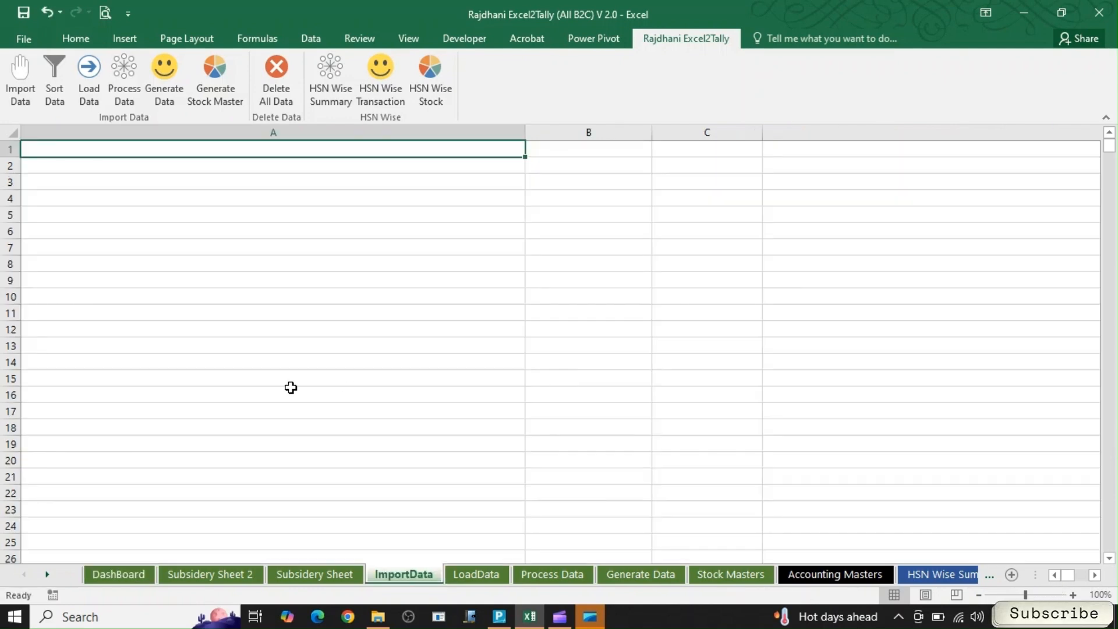
Step: Import the tcs_sales file from the gst_795026_5_2025 folder in Downloads into the ImportData sheet
click(19, 81)
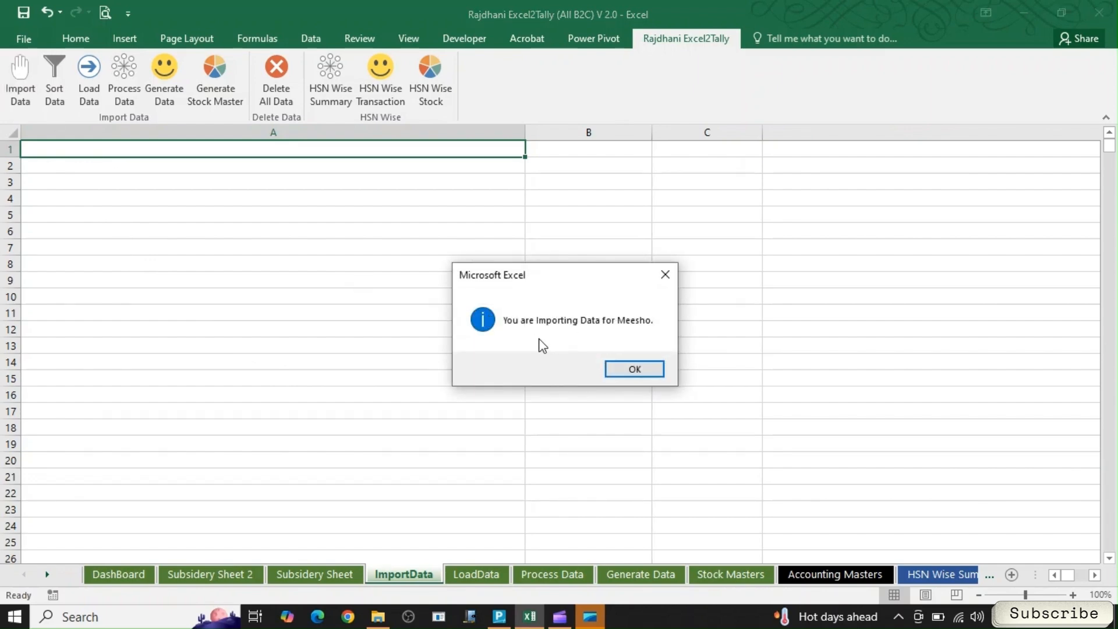
click(638, 369)
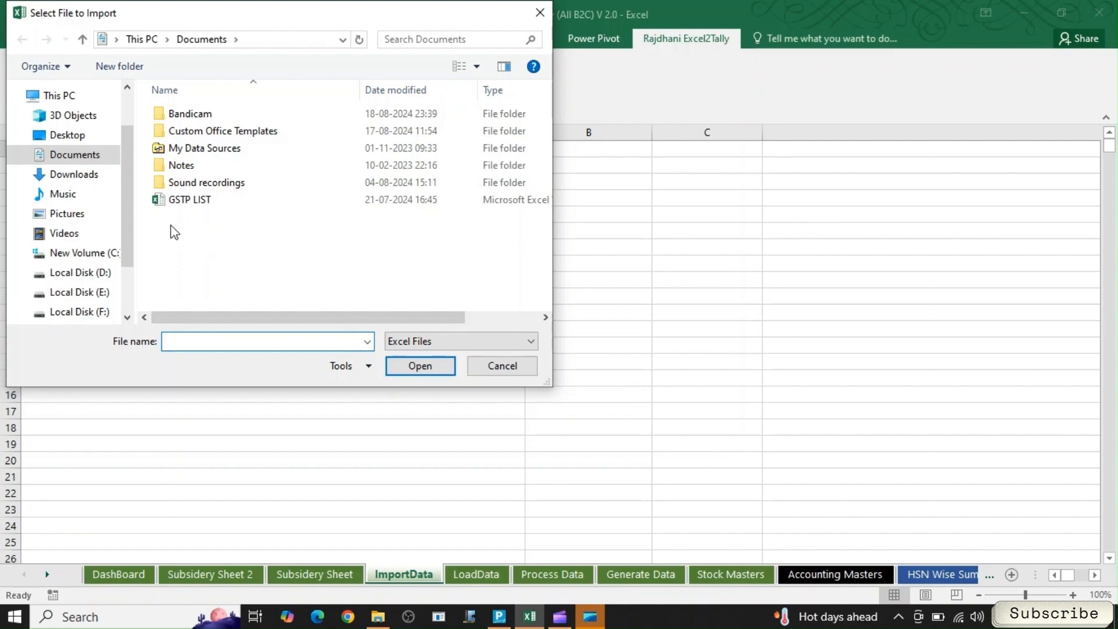
click(88, 175)
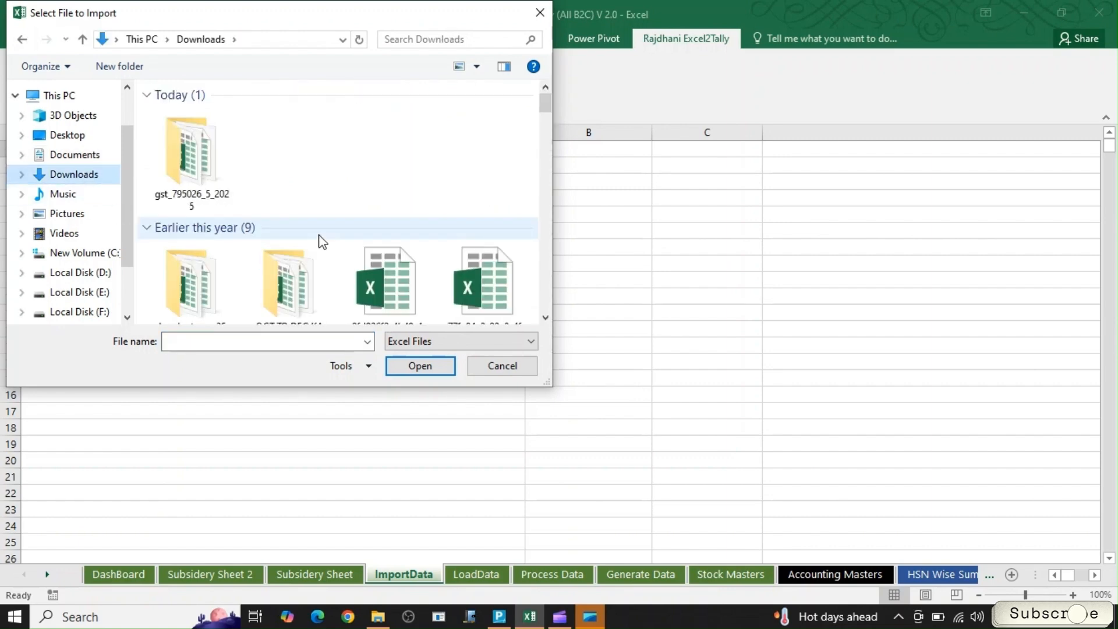
double_click(196, 161)
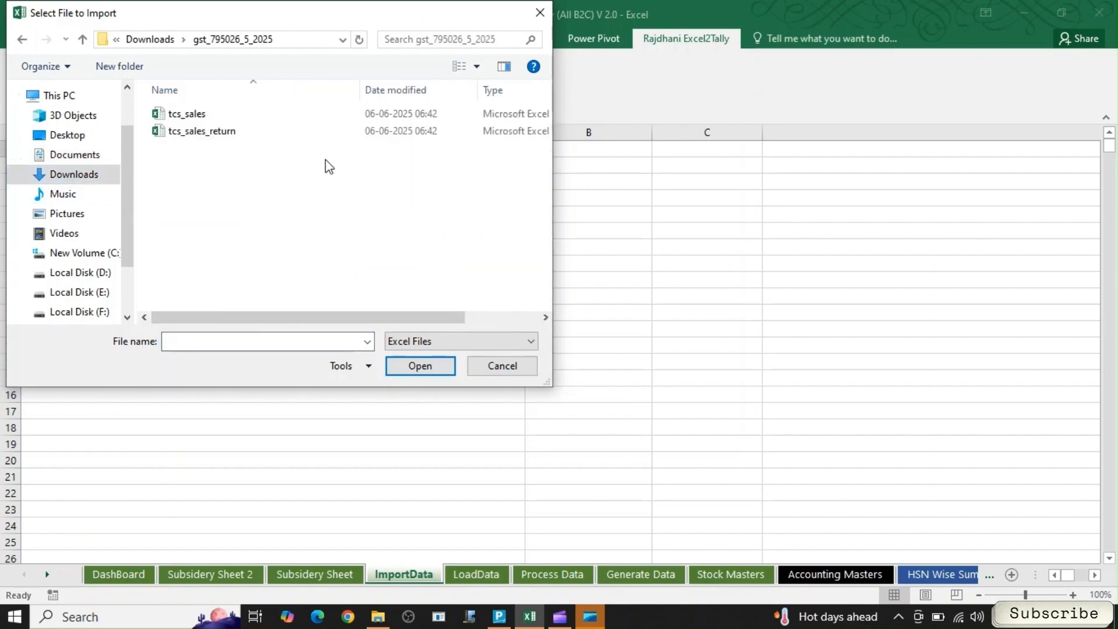
click(205, 120)
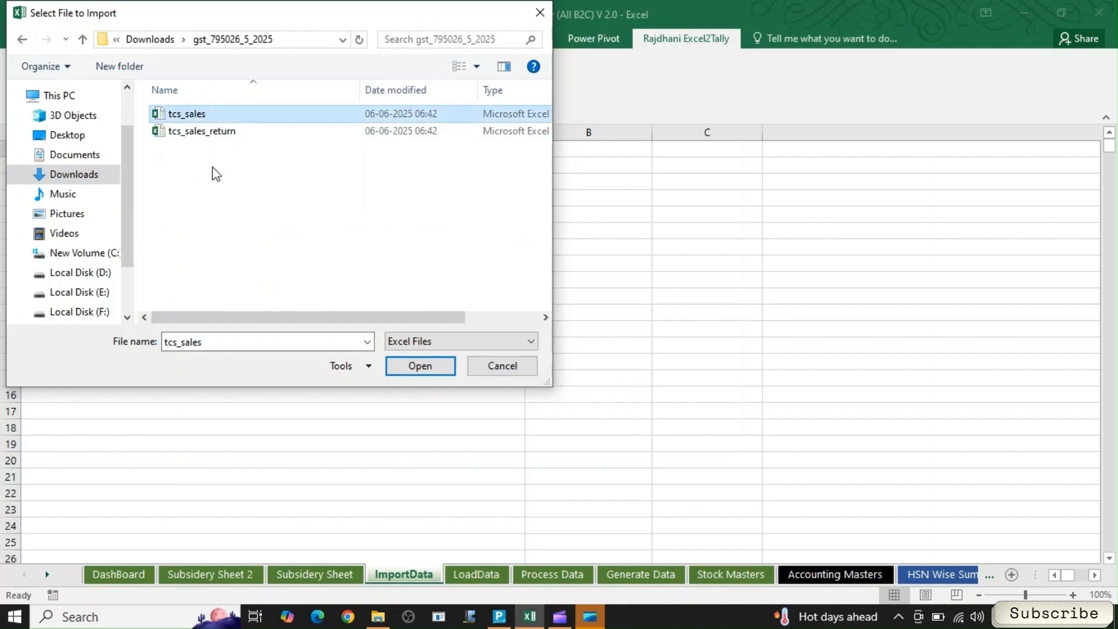
click(411, 368)
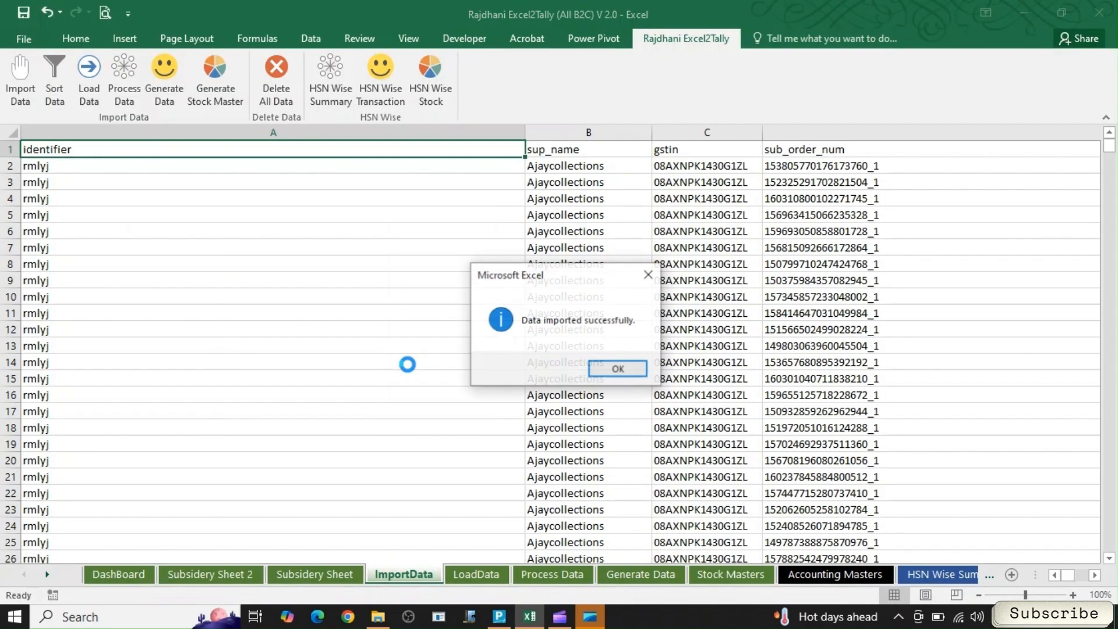
click(619, 370)
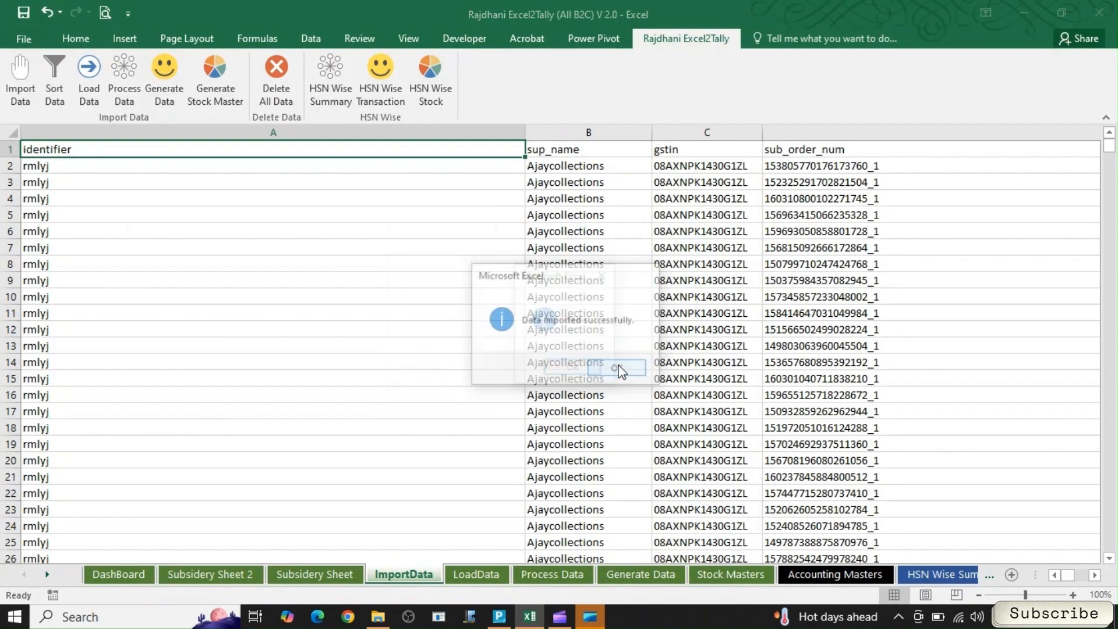
click(562, 375)
Step: Import the tcs_sales_return file into the Subsidery Sheet
click(315, 576)
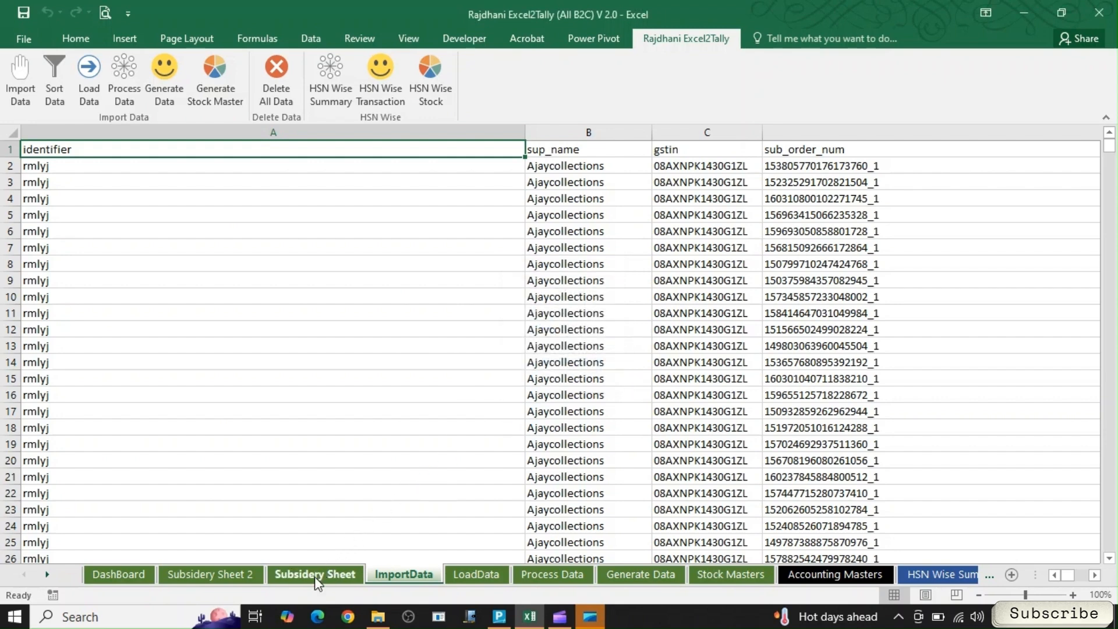
click(21, 87)
click(625, 369)
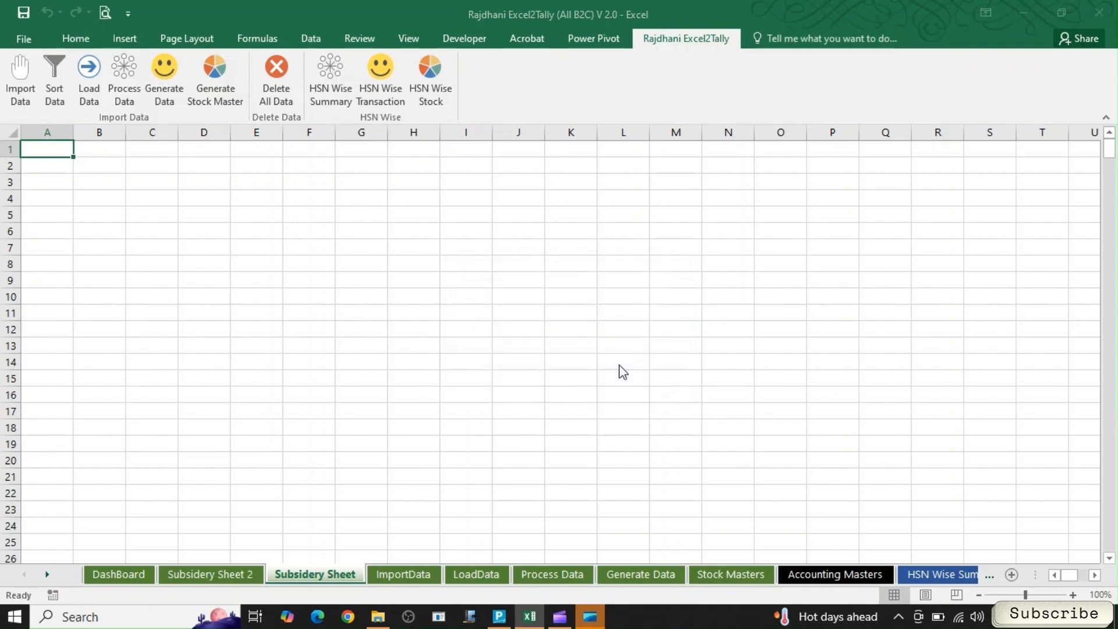
click(209, 134)
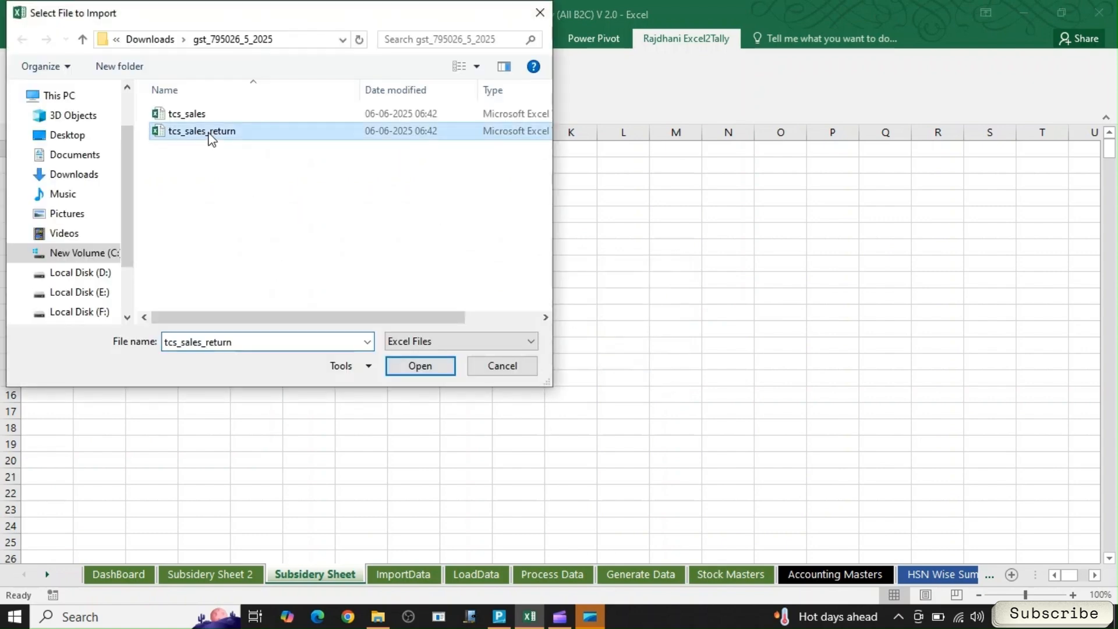
click(417, 368)
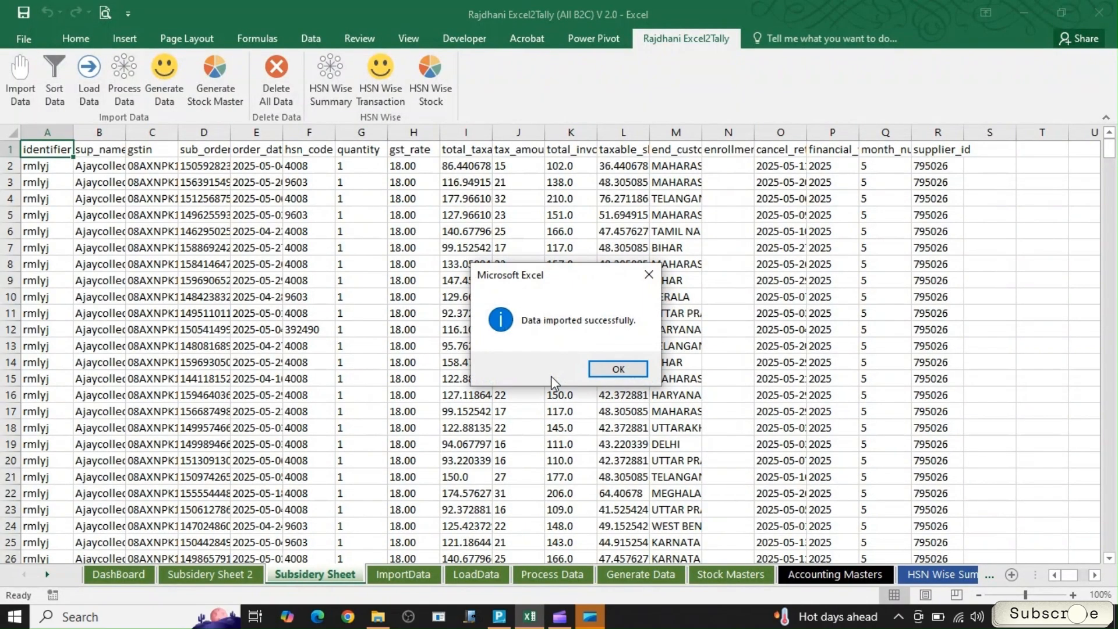
click(625, 368)
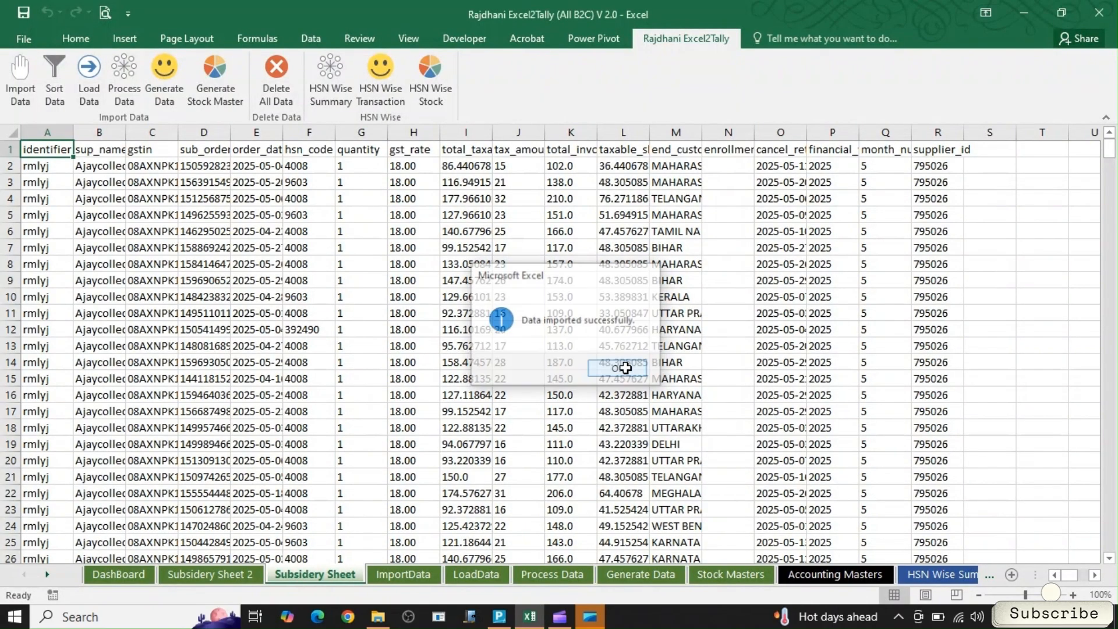
Step: Sort the imported Meesho data on the ImportData sheet with Rajasthan as the supplier state
click(407, 575)
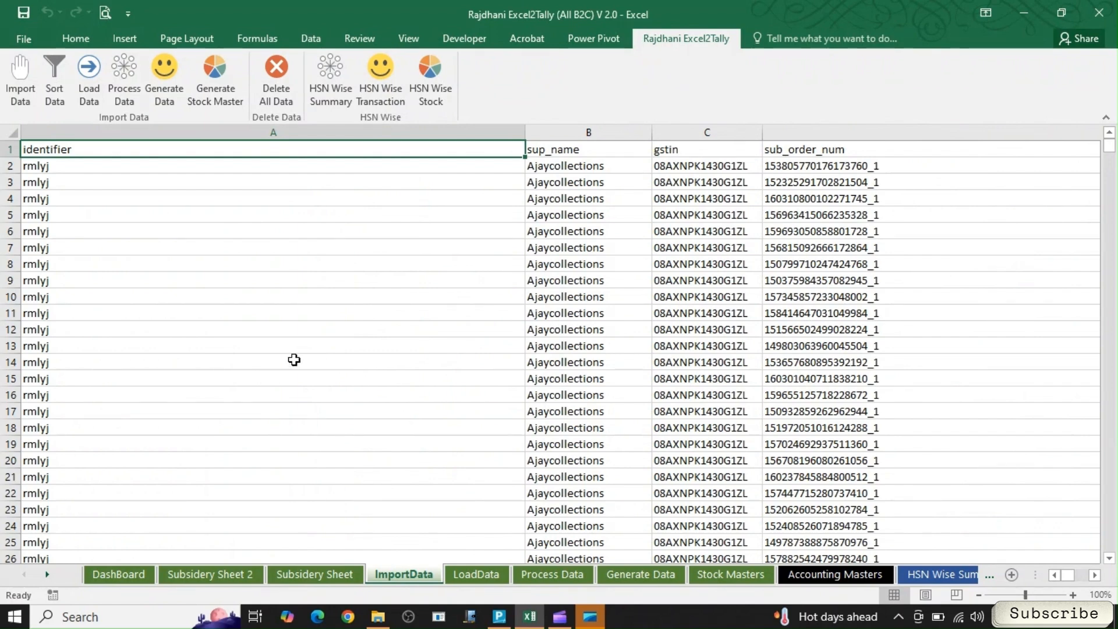
click(54, 93)
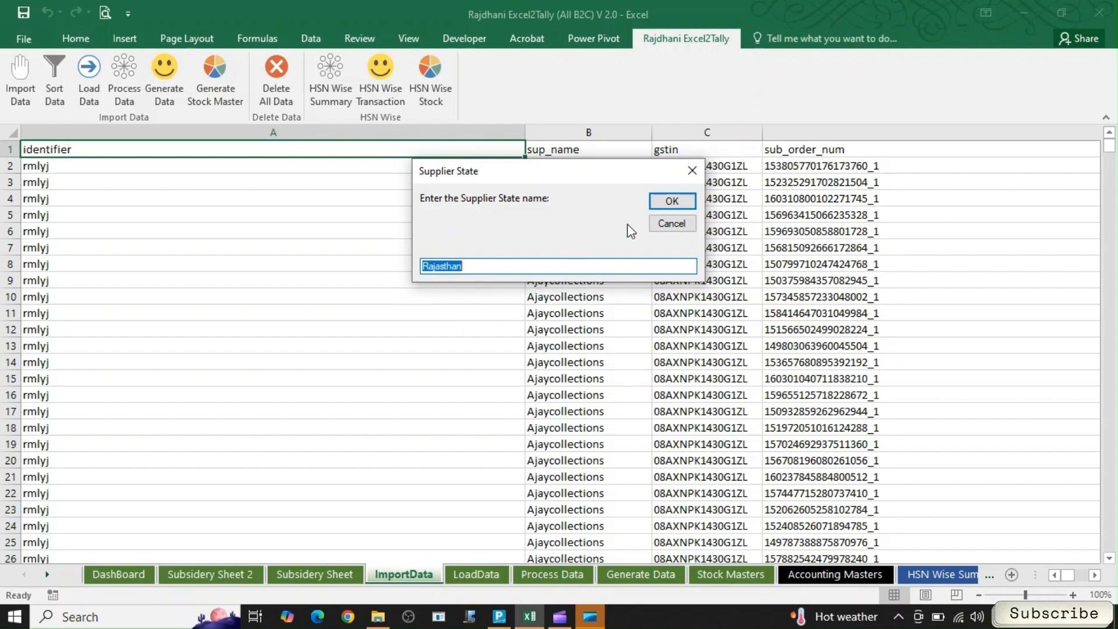
click(670, 201)
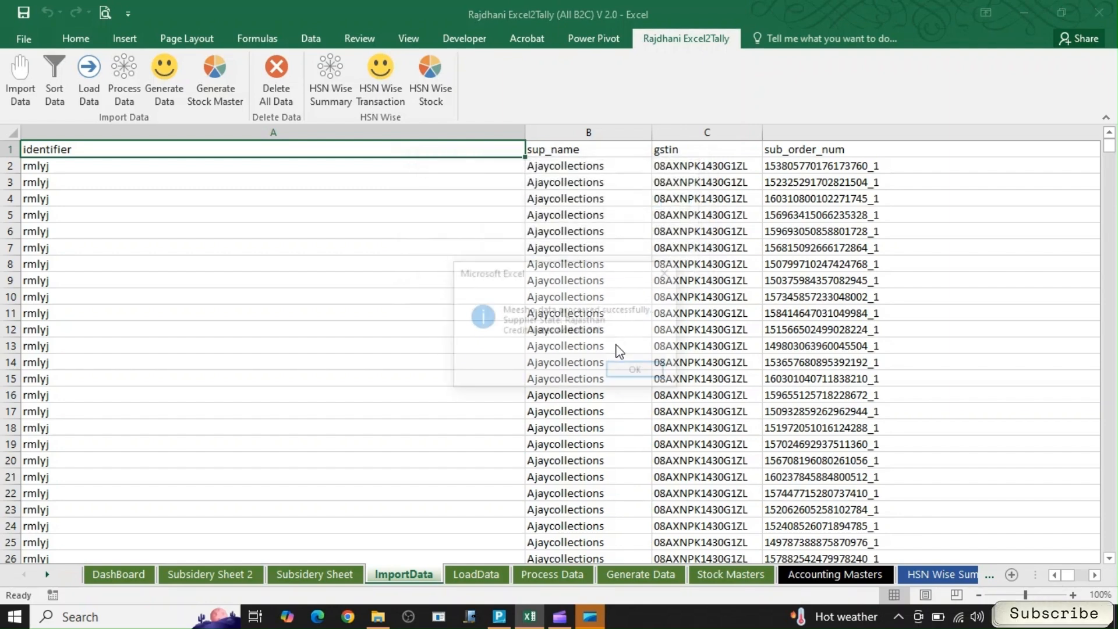
click(653, 371)
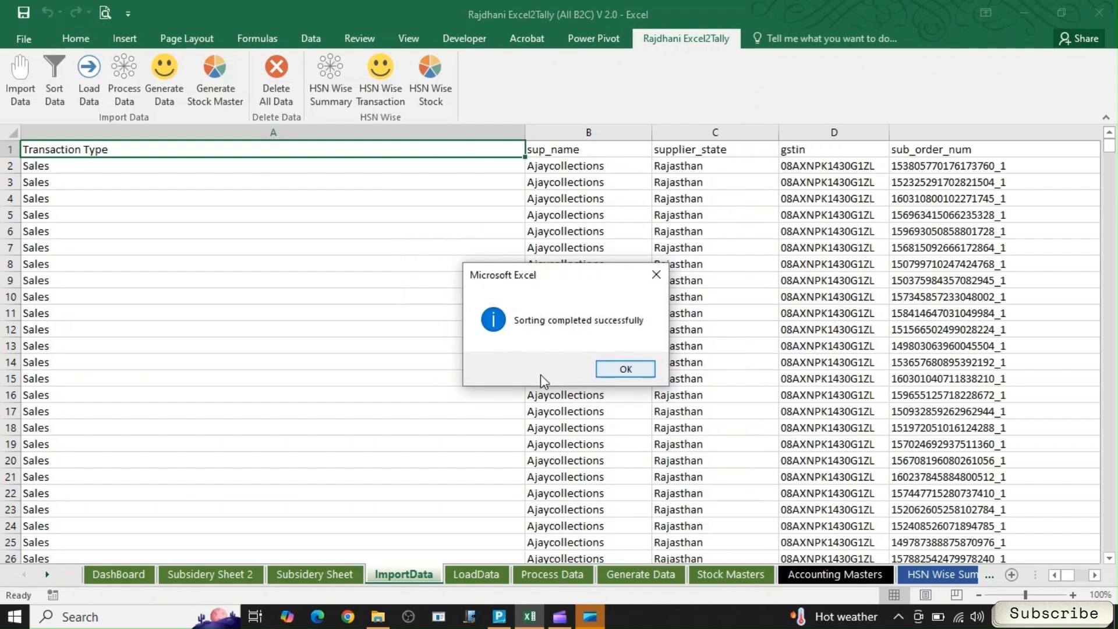
click(649, 370)
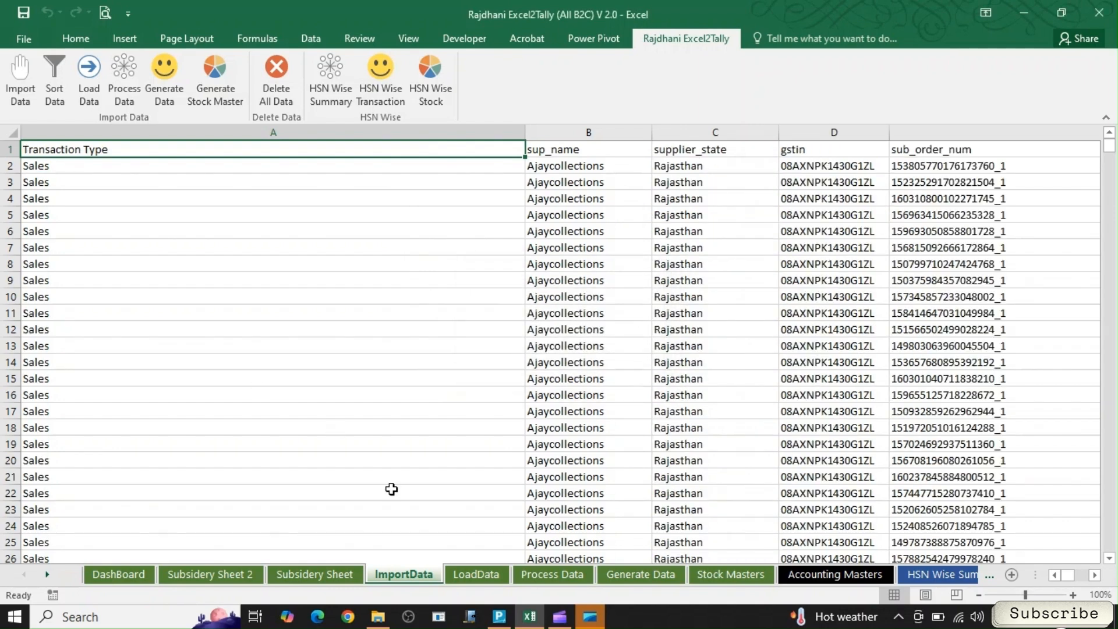
Step: Load the sorted Meesho data into the LoadData sheet and generate the output on the Generate Data sheet
click(468, 576)
click(92, 99)
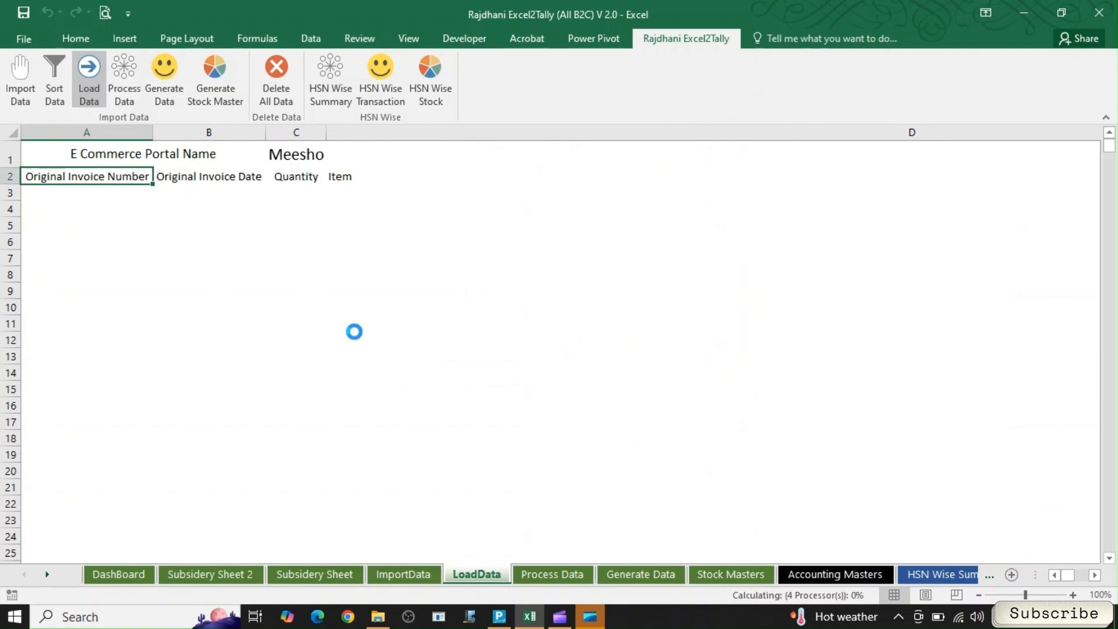
click(609, 372)
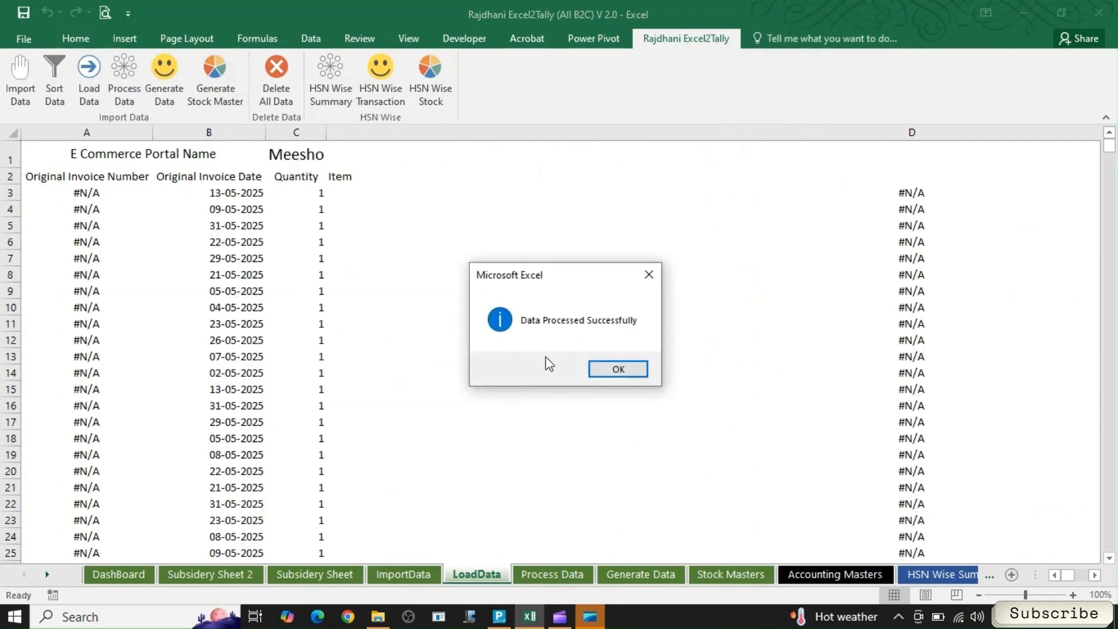
click(610, 372)
click(178, 95)
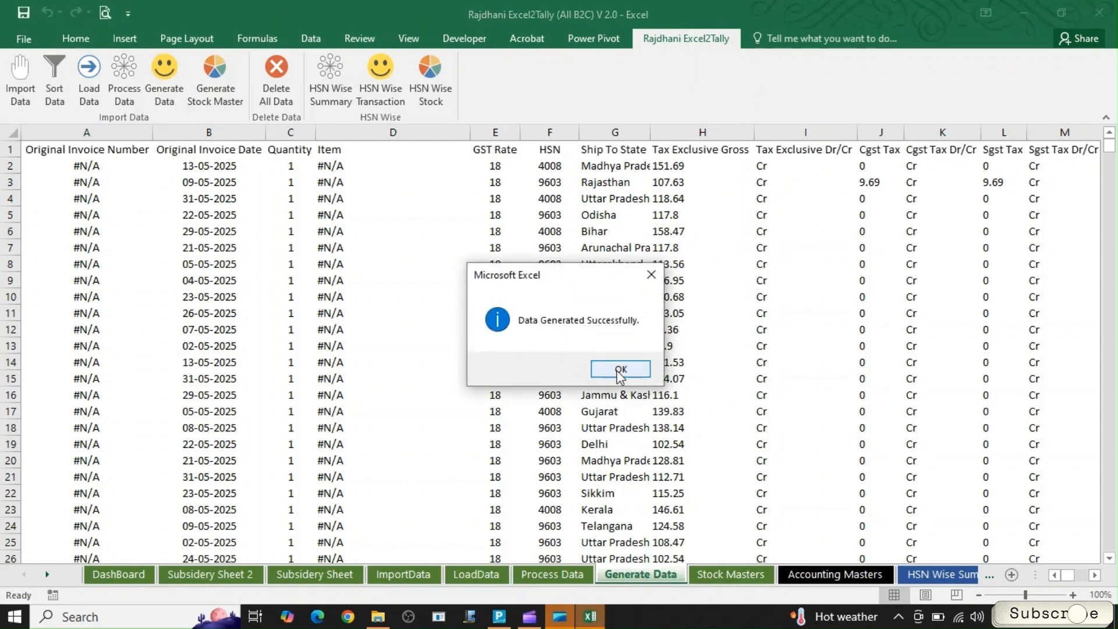
click(617, 371)
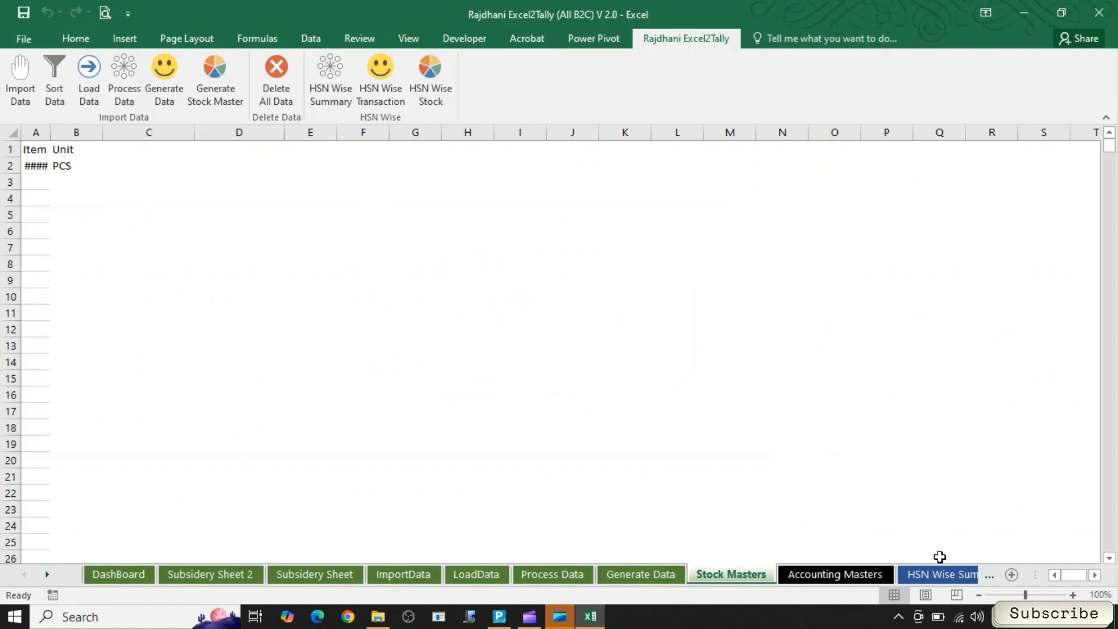
Step: Create the HSN-wise summary on the HSN Wise Summary sheet with the voucher date 31-05-2025
click(936, 576)
click(331, 93)
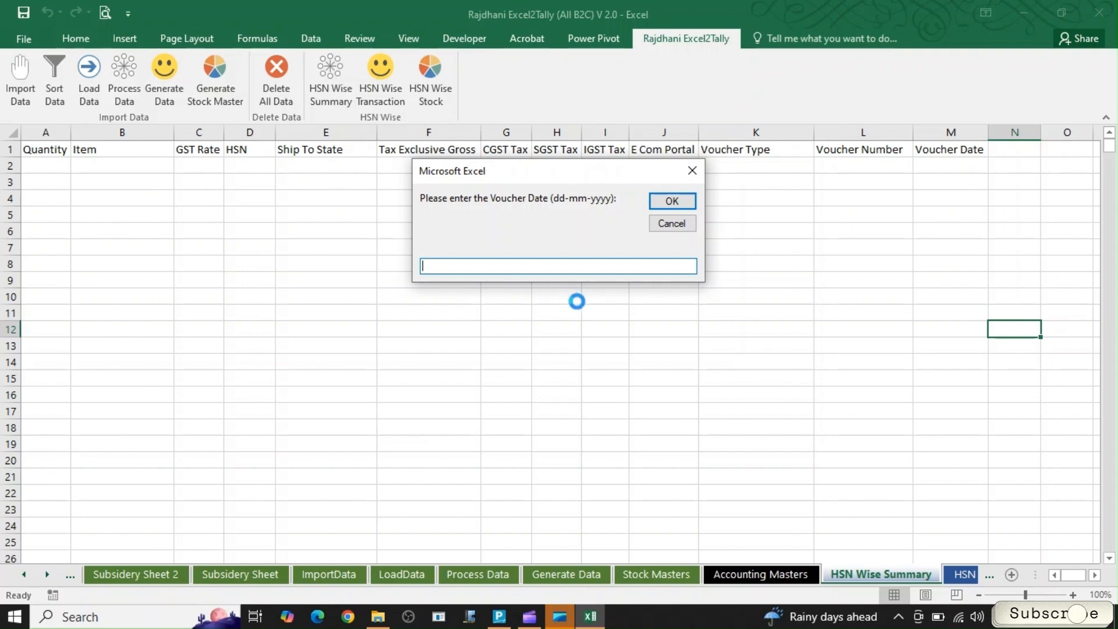
text(31)
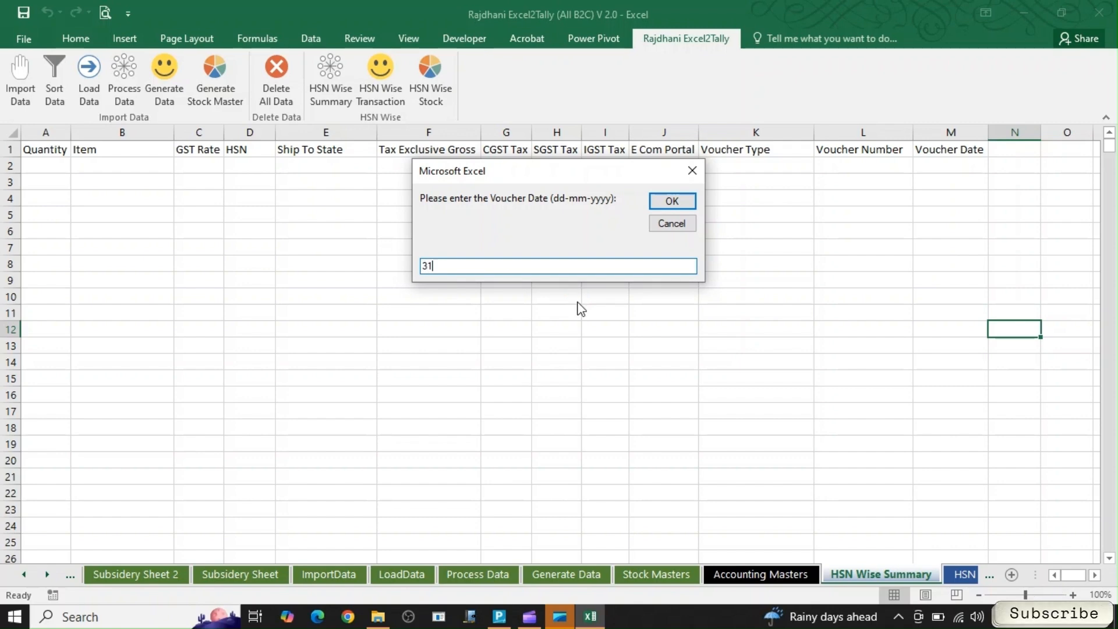
text(-05-2024)
key(Return)
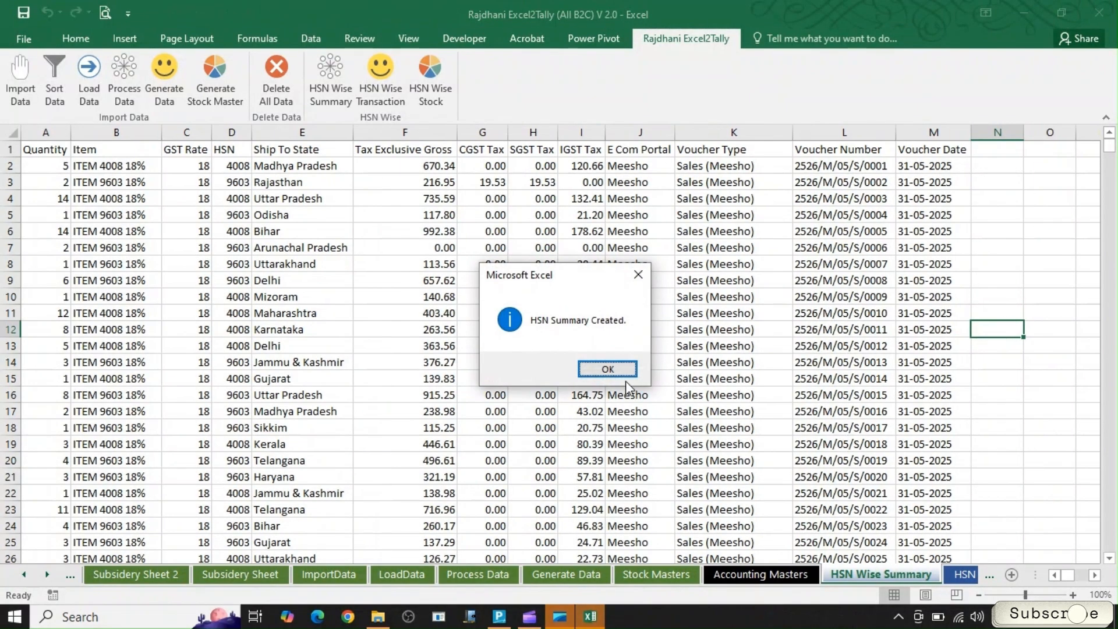
click(620, 371)
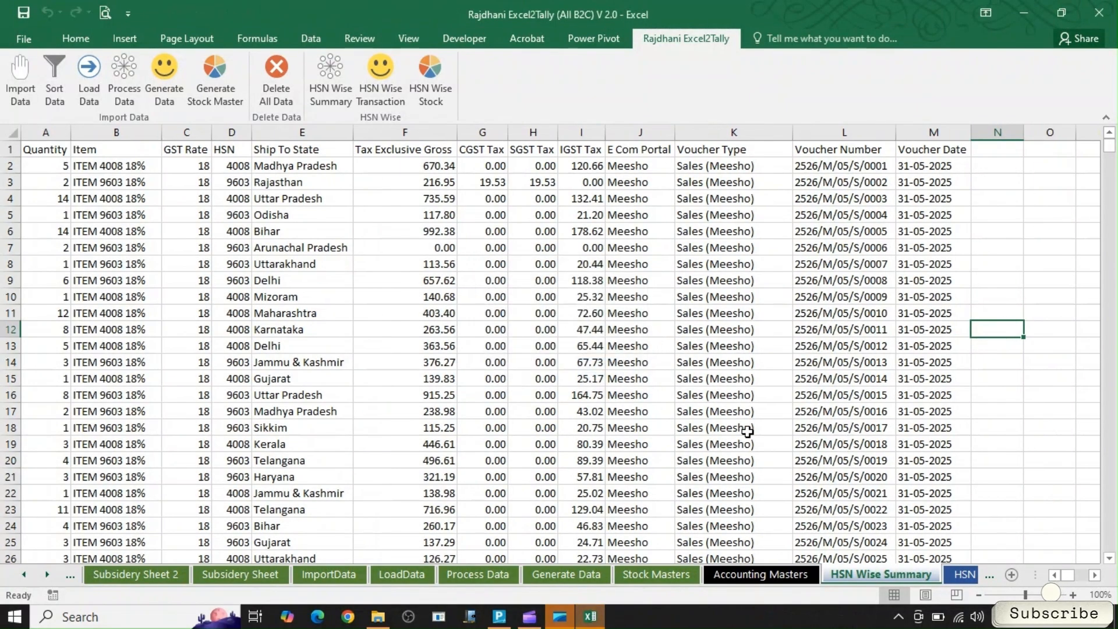
Step: Generate the HSN-wise transactions for the Meesho data on the HSN Wise Transaction sheet
click(958, 576)
scroll(446, 273, up, 20)
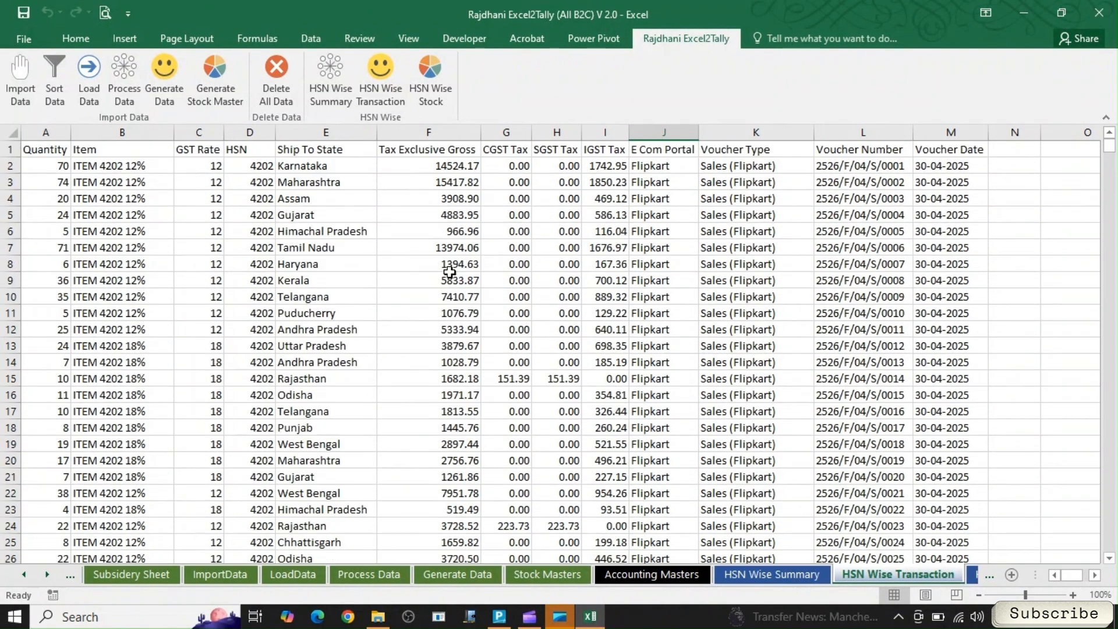
scroll(431, 233, down, 4)
scroll(392, 150, up, 4)
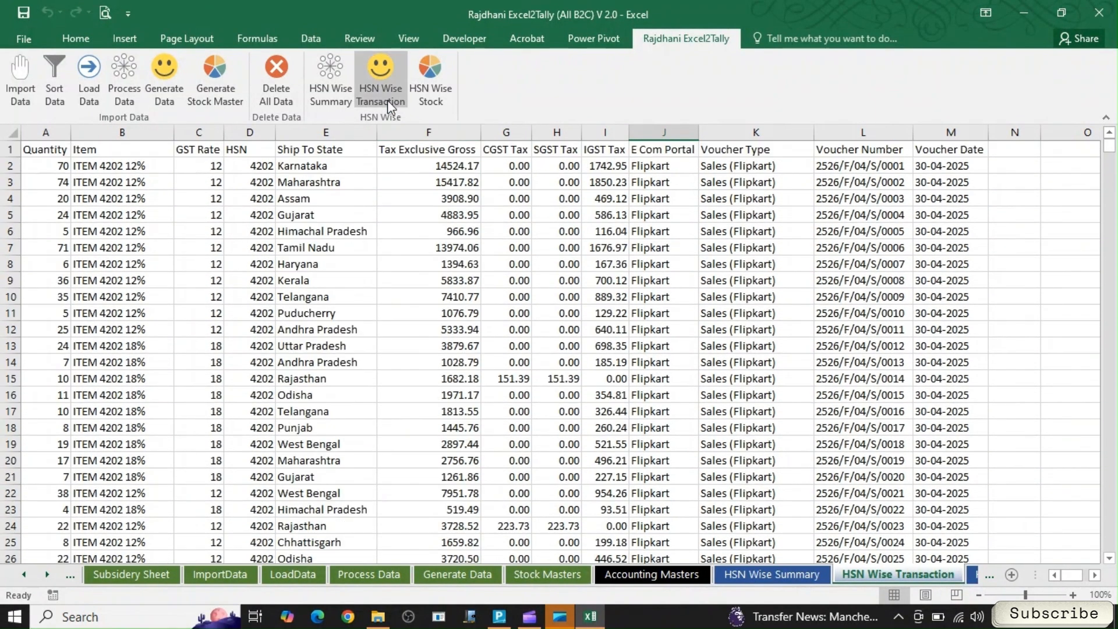
click(386, 86)
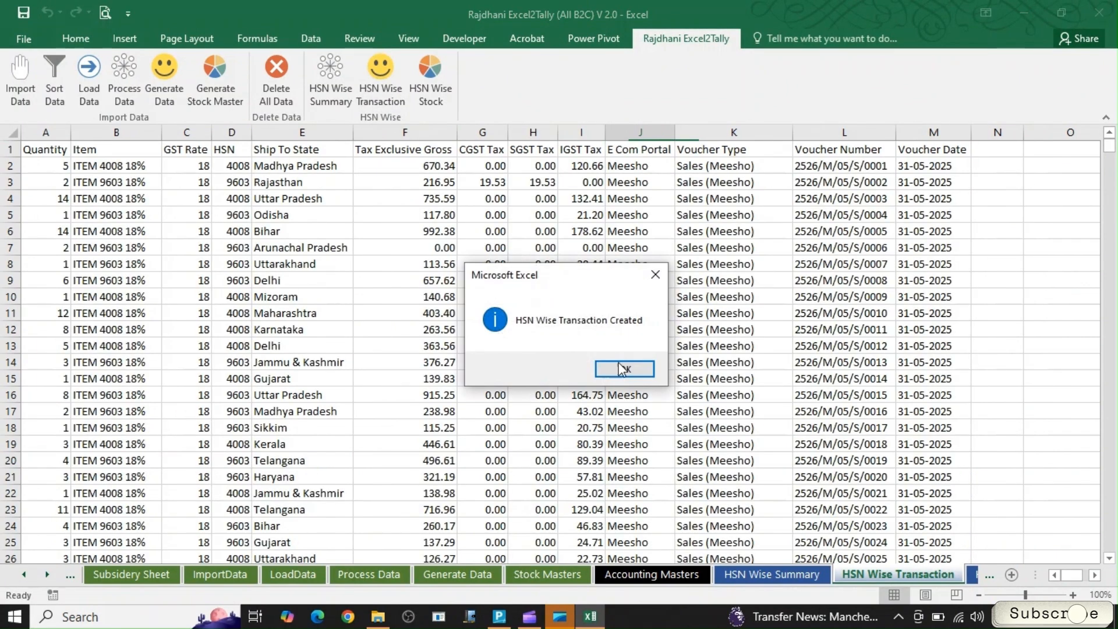
click(625, 370)
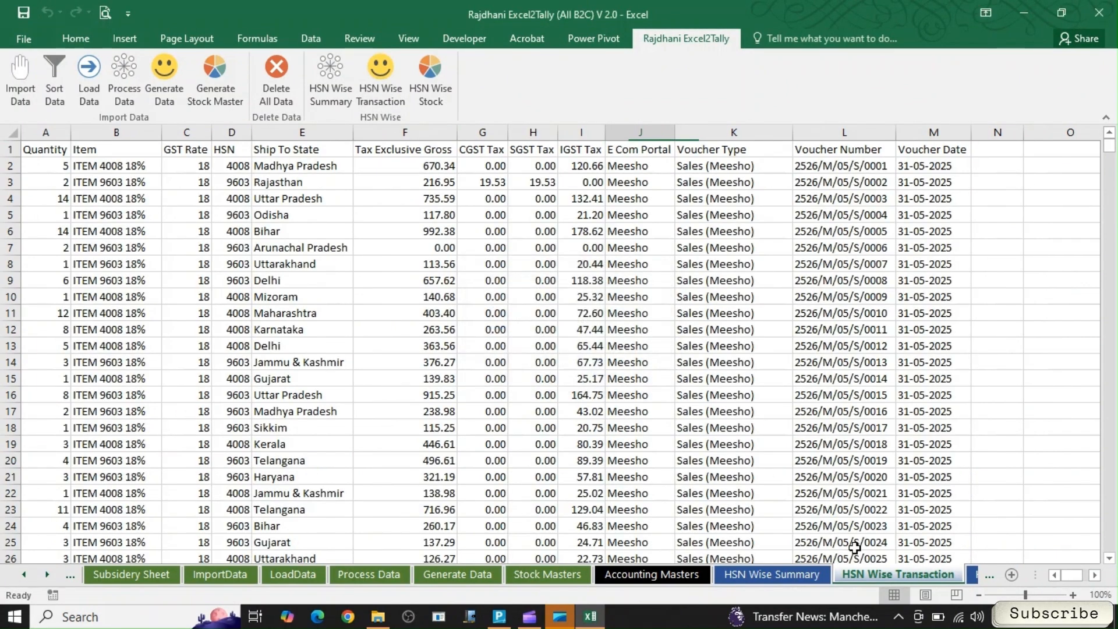
Step: Create the HSN-wise stock item list on the HSN Wise Stock sheet
click(972, 575)
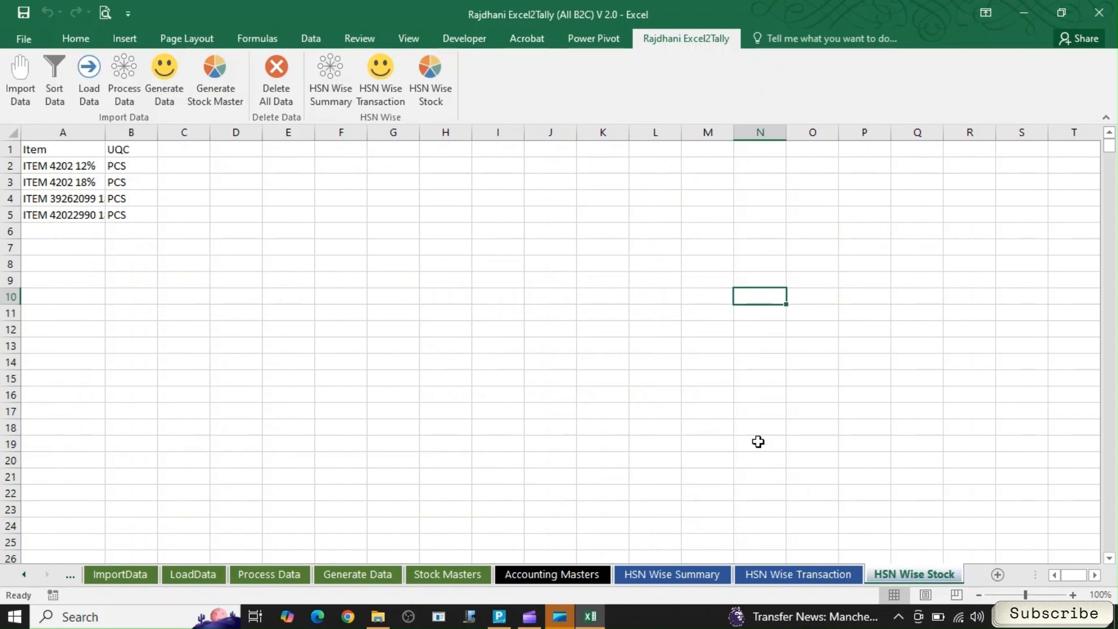
click(438, 93)
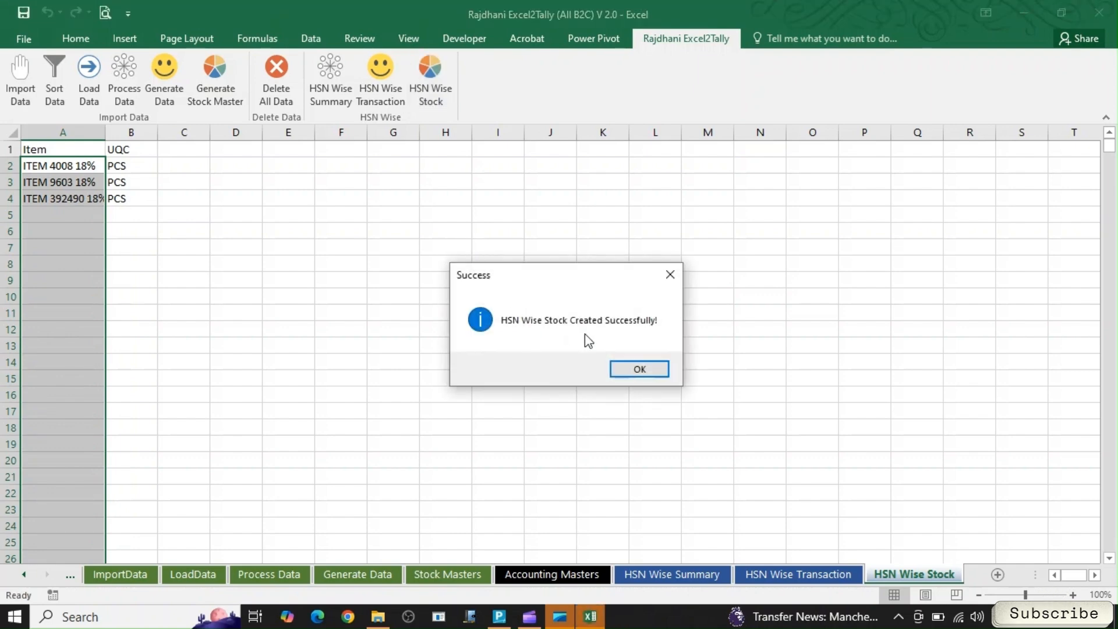
click(629, 373)
Step: Switch to TallyPrime, leave the Day Book and start a masters import for the HSN Wise E Com company
key(alt+Tab)
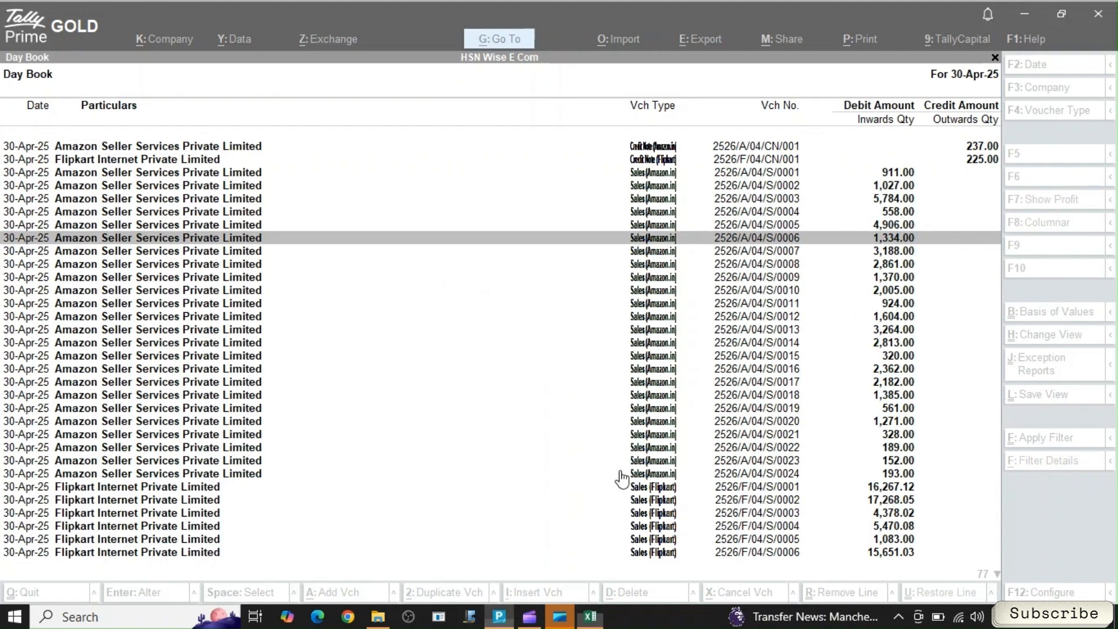
key(Escape)
key(Escape)
key(Escape)
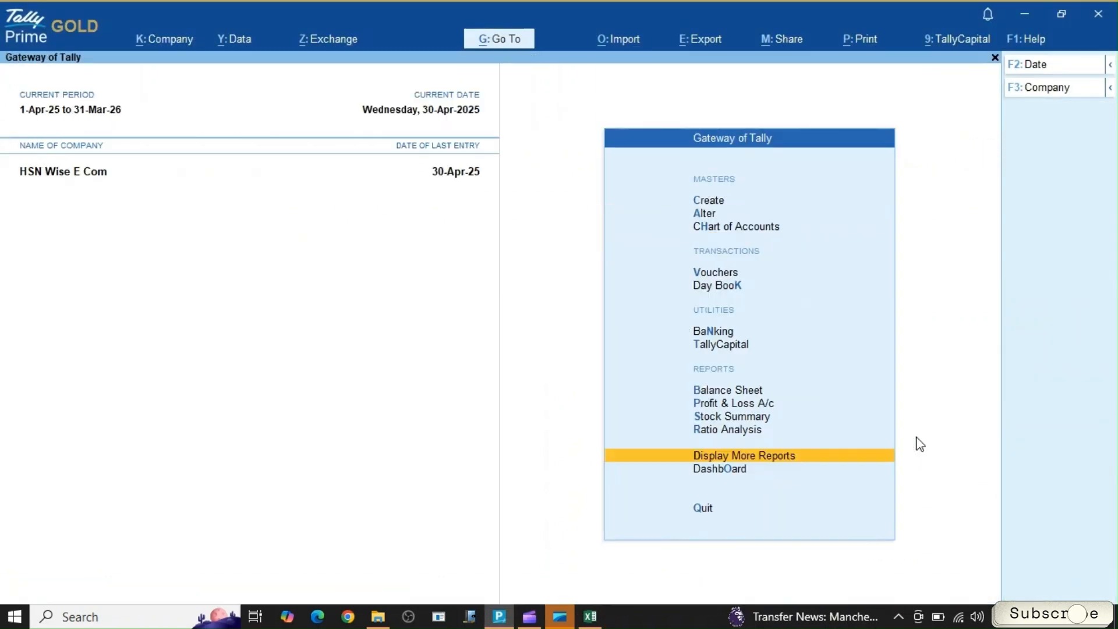
key(n)
key(alt+o)
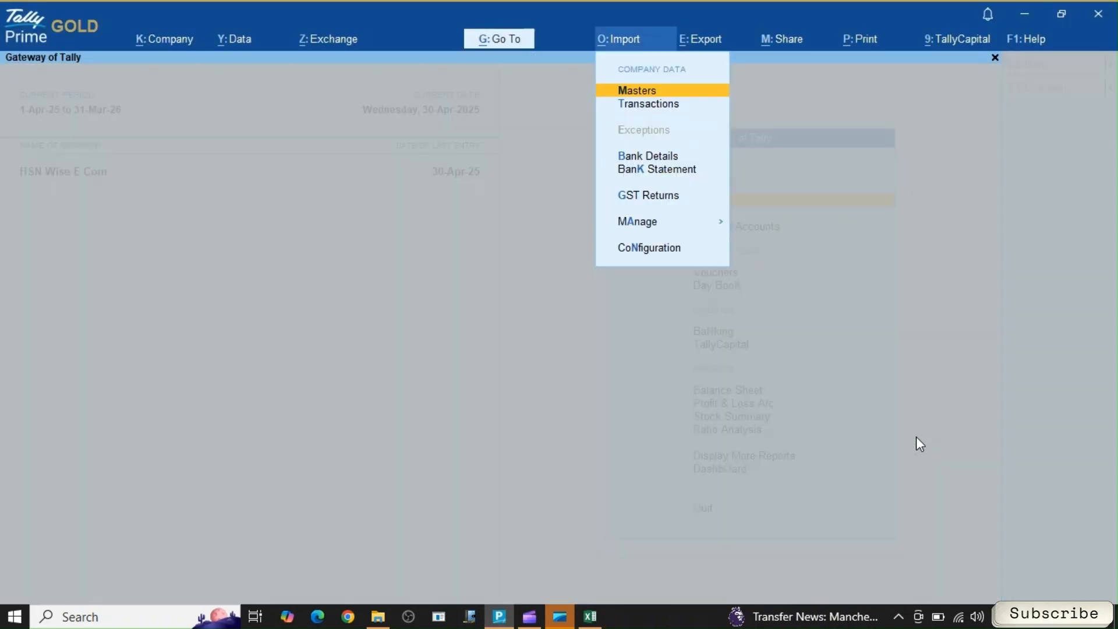
key(Return)
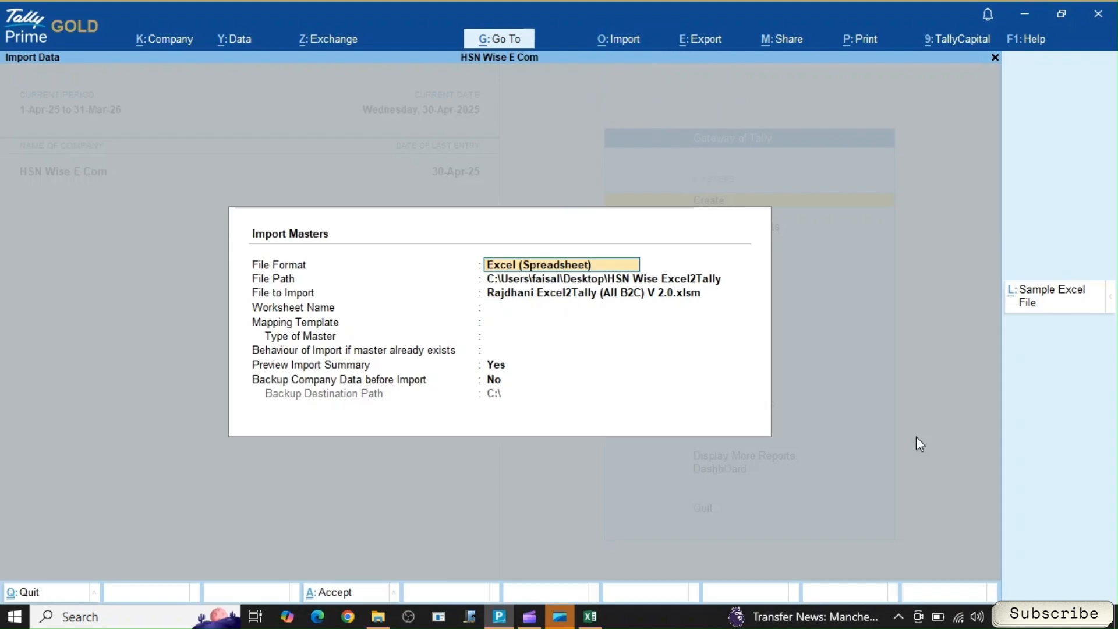
Step: Choose the HSN Wise Stock worksheet of Rajdhani Excel2Tally (All B2C) V 2.0.xlsm as the source of the masters import
key(Return)
key(Return)
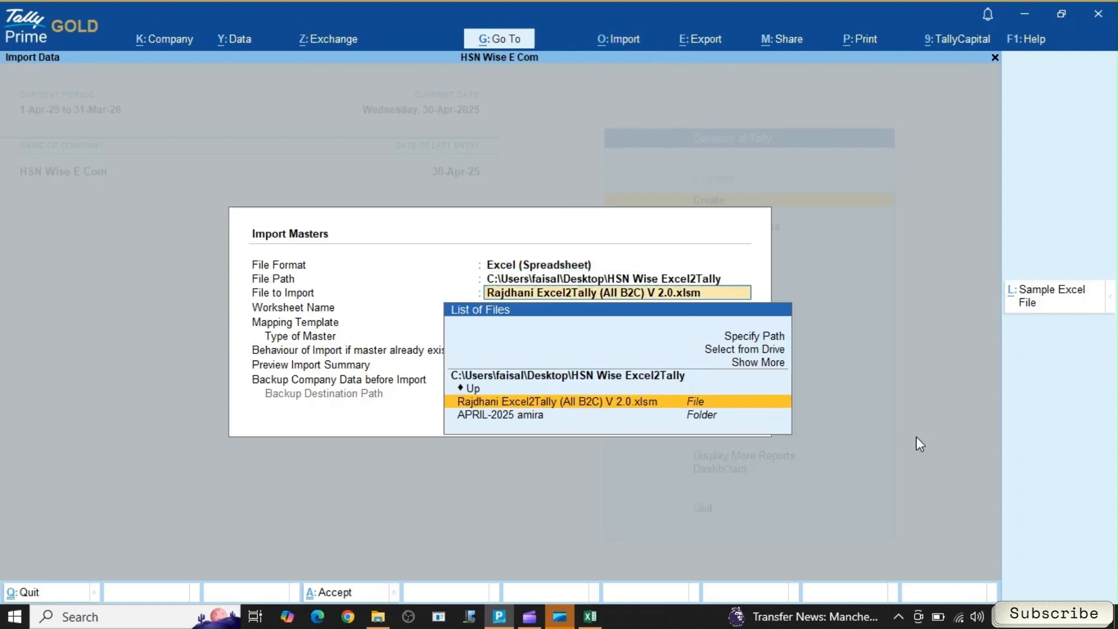
key(Return)
key(Down)
key(Down)
key(Down)
key(Down)
key(Down)
key(Down)
key(Down)
key(Down)
key(Down)
key(Down)
key(Down)
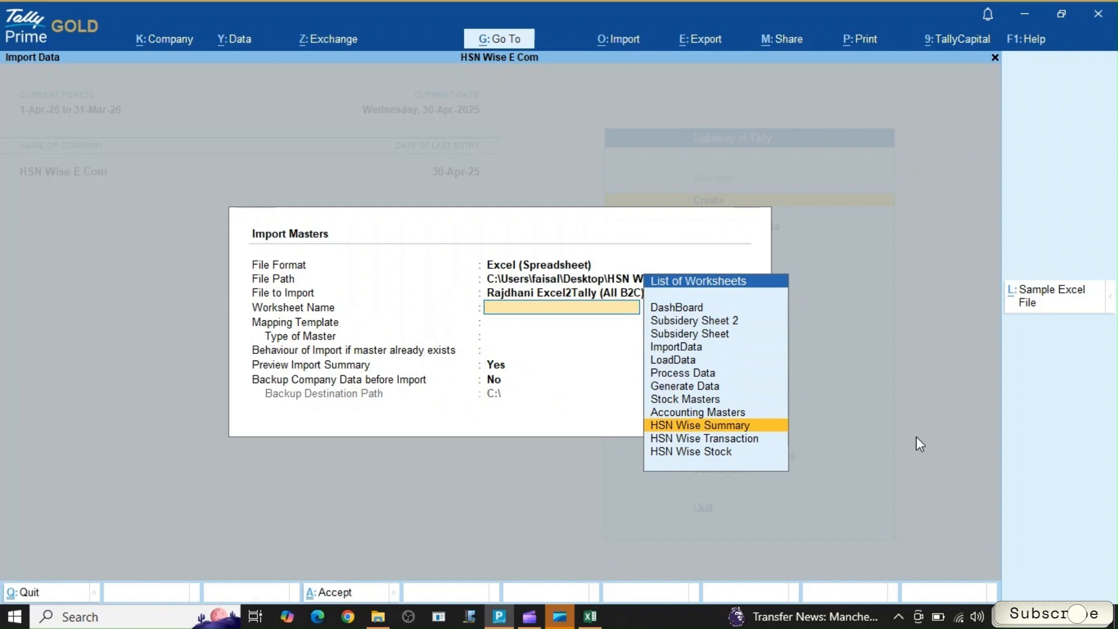
key(Return)
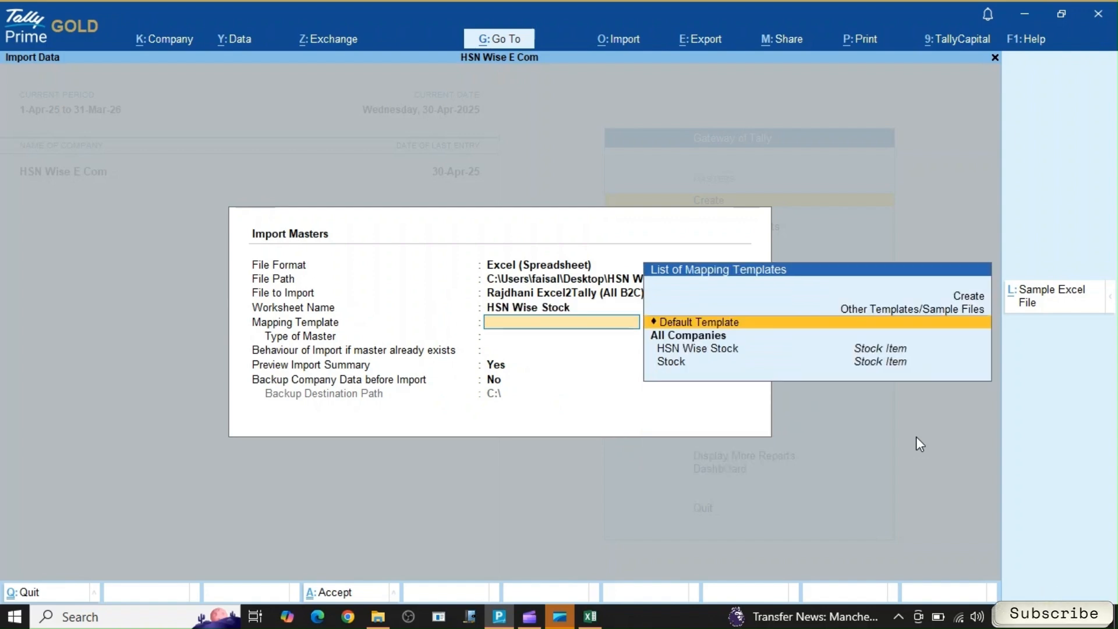
Step: Use the HSN Wise Stock mapping template and set existing masters to Modify with New Data
key(Down)
key(Down)
key(Up)
key(Return)
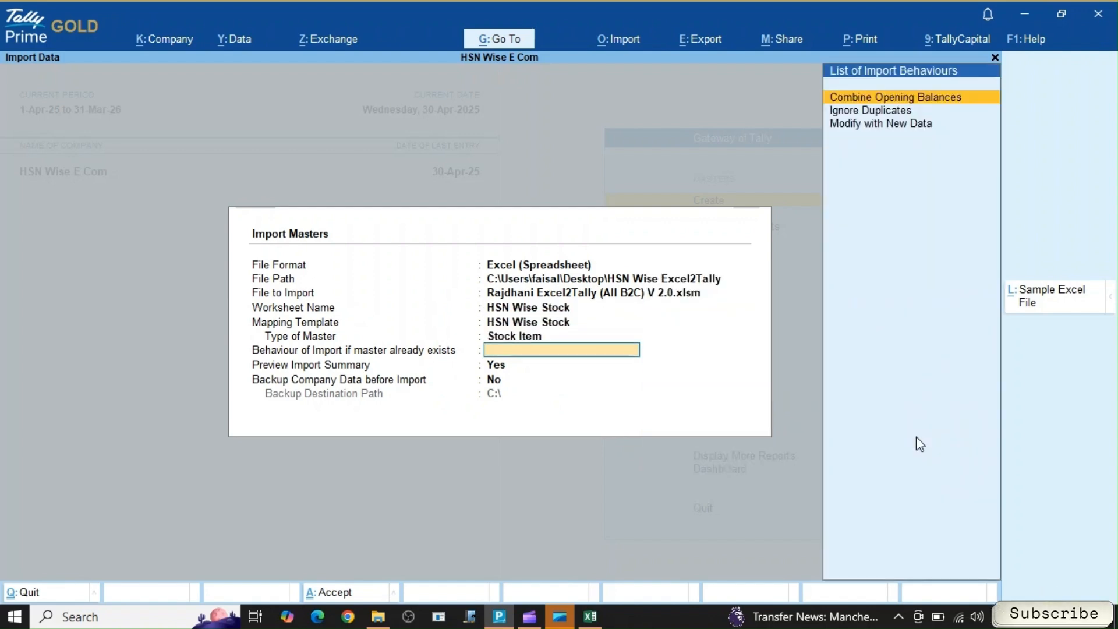
key(Down)
key(Down)
key(Return)
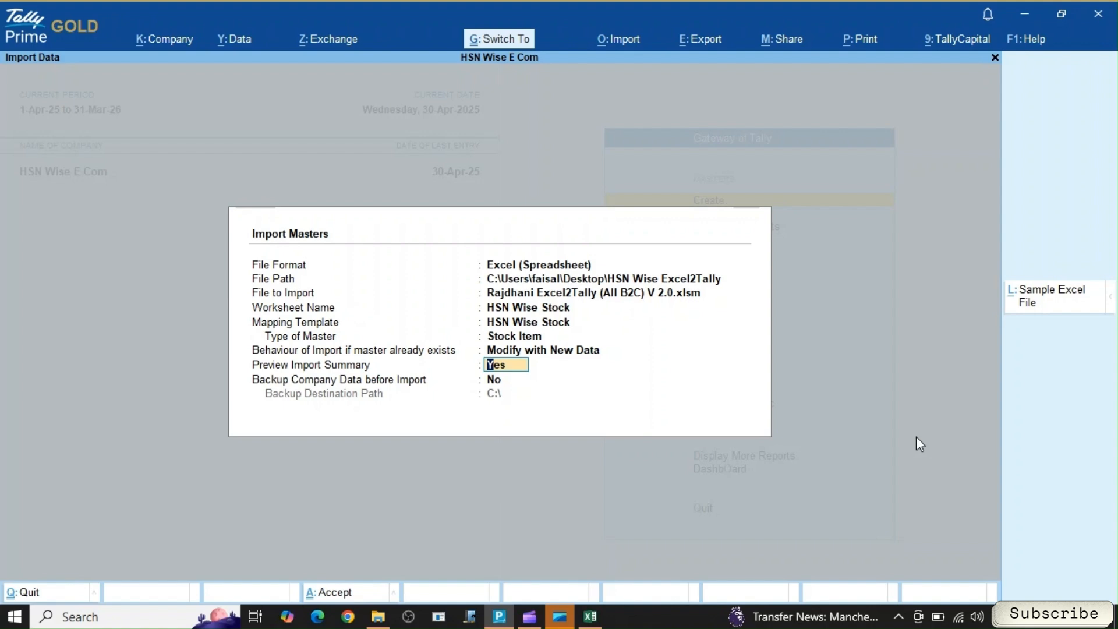
Step: Accept the masters import settings and import the stock items from the summary preview
key(ctrl+a)
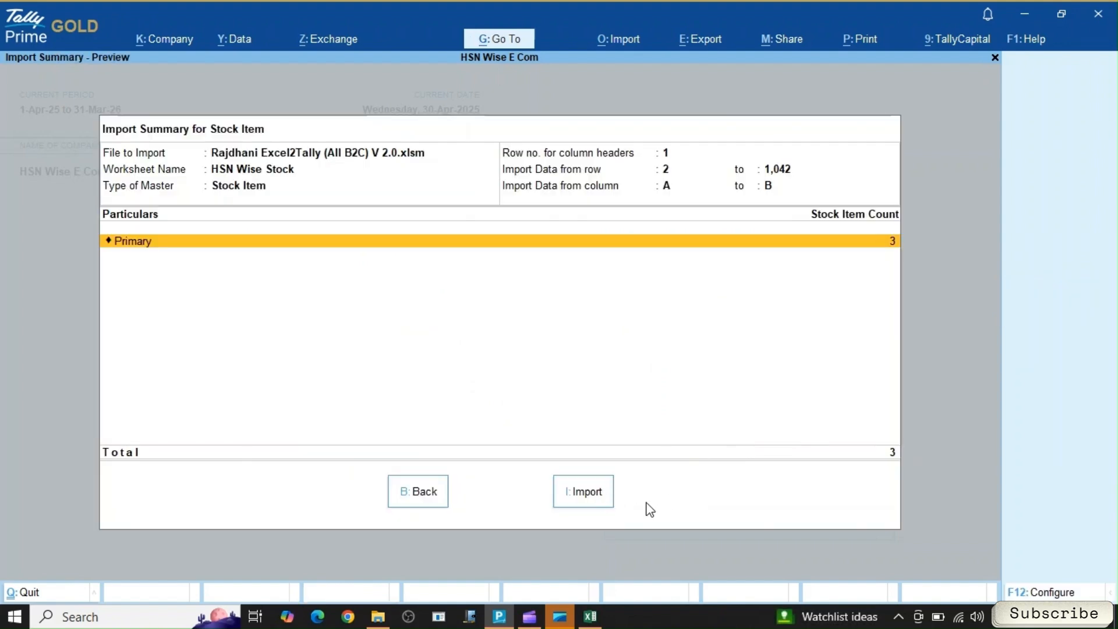
click(605, 494)
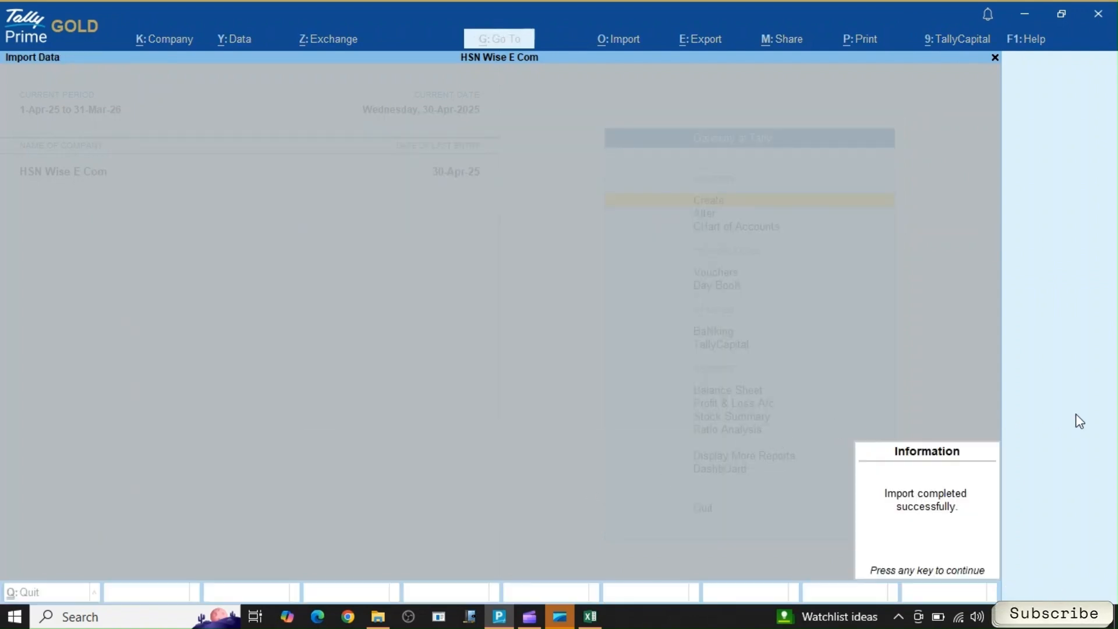
key(Return)
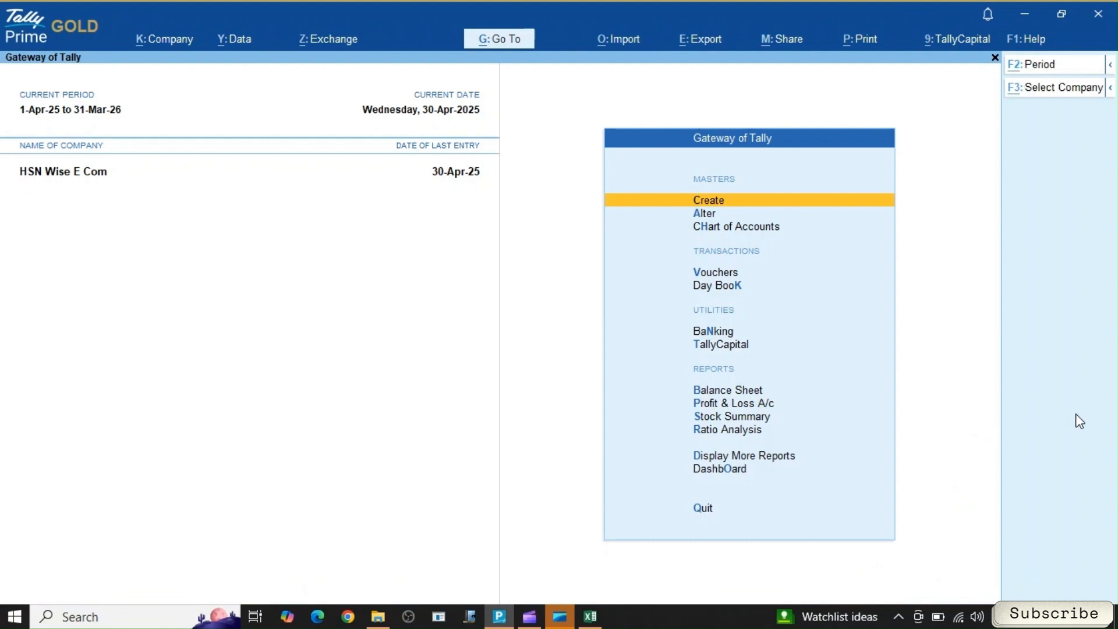
Step: Start a transactions import from the HSN Wise Transaction worksheet of Rajdhani Excel2Tally (All B2C) V 2.0.xlsm
key(alt+o)
key(Down)
key(Return)
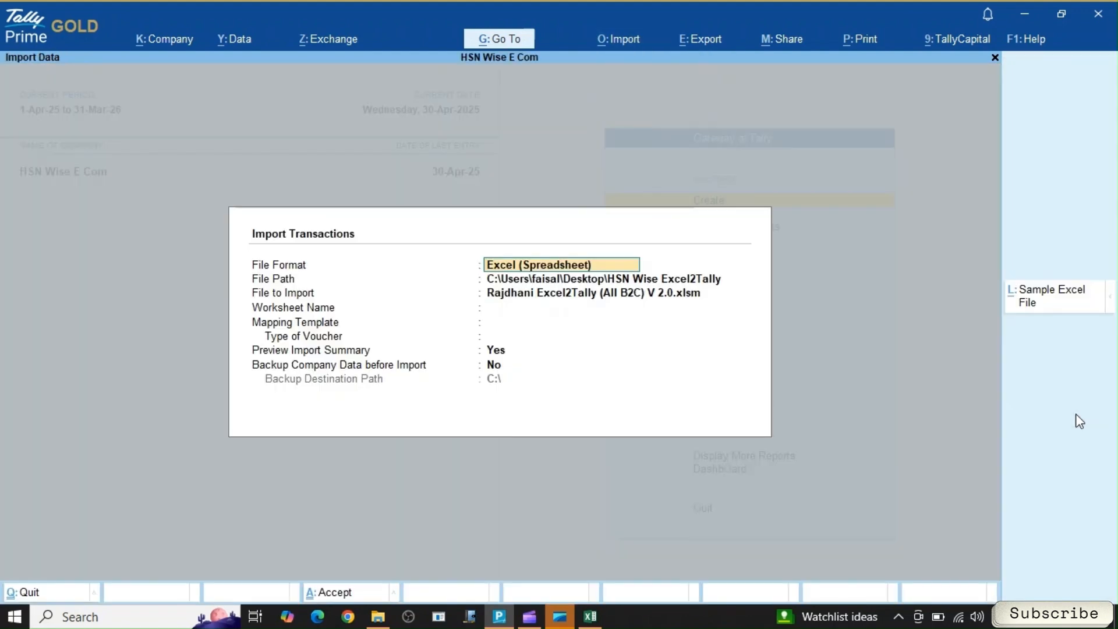
key(Return)
key(Return)
key(Return)
key(Down)
key(Down)
key(Down)
key(Down)
key(Down)
key(Down)
key(Down)
key(Down)
key(Down)
key(Down)
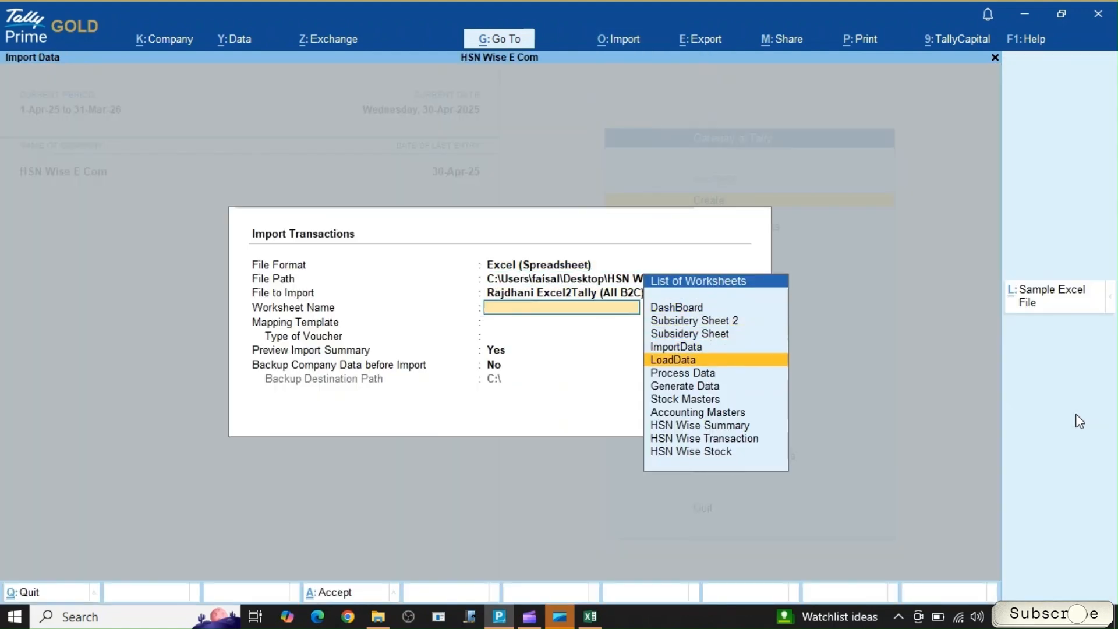
key(Return)
Step: Apply the HSN Wise Transactions mapping template and import the Meesho sales and credit note vouchers
key(Down)
key(Down)
key(Down)
key(Down)
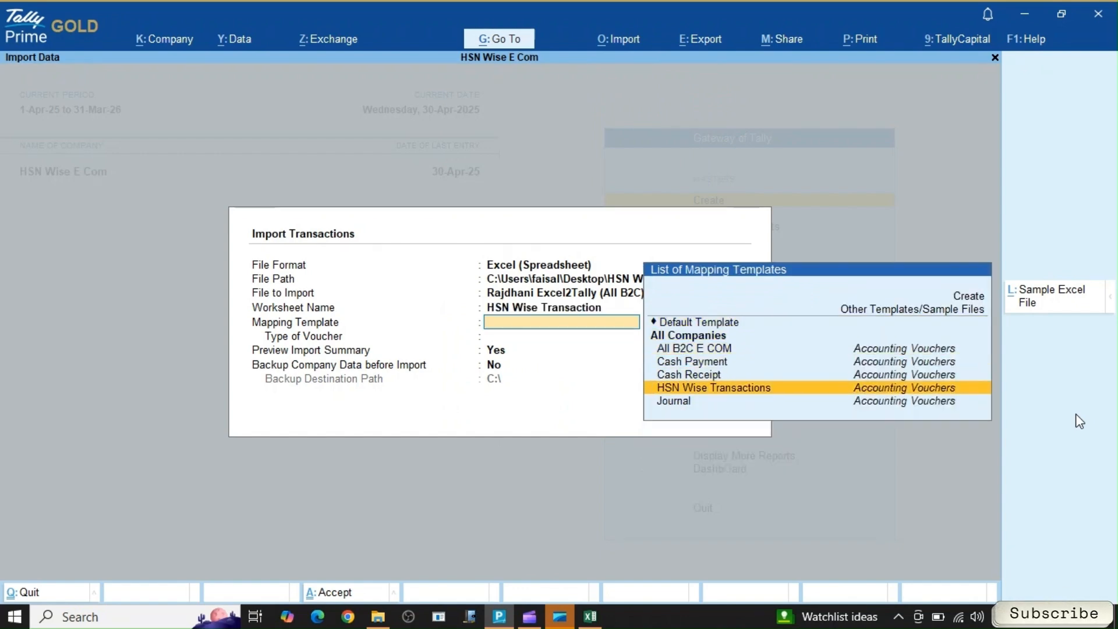
key(Return)
key(ctrl)
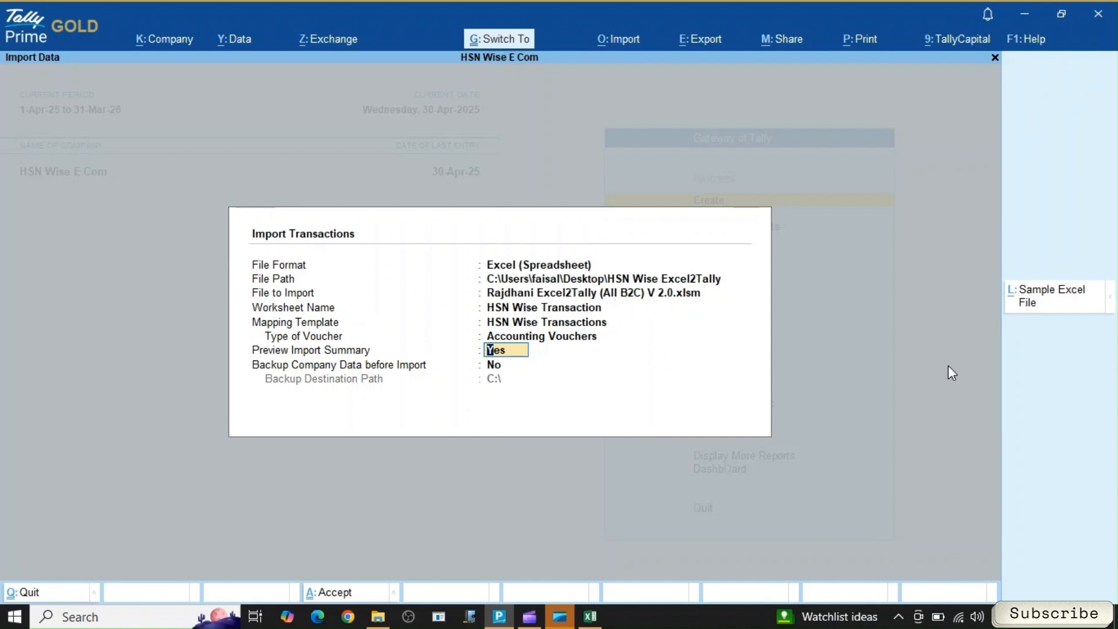
key(ctrl+a)
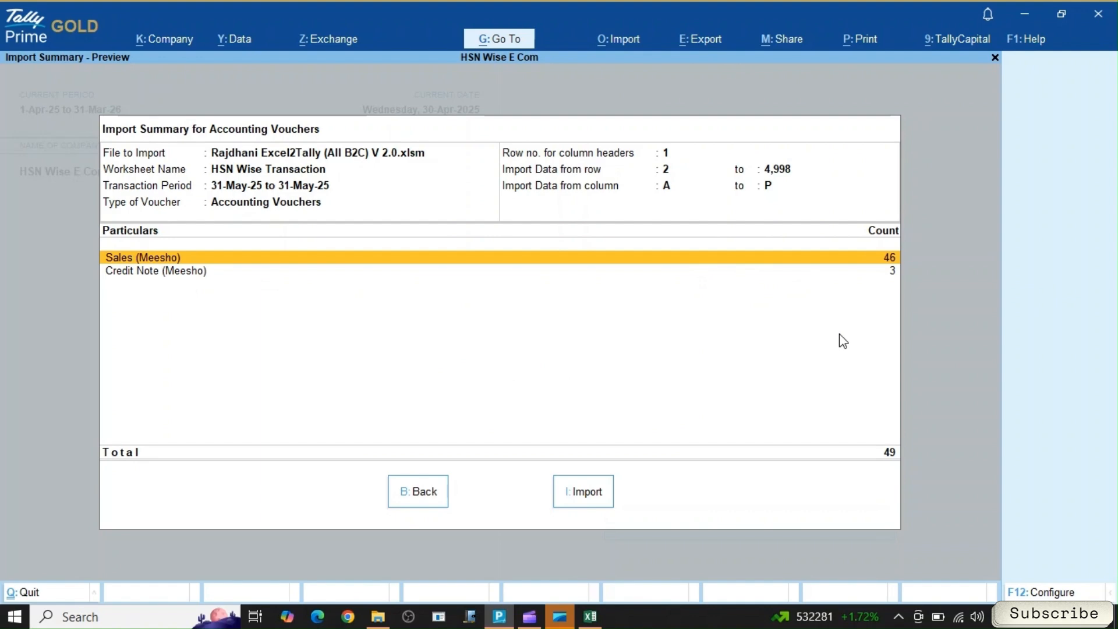
key(i)
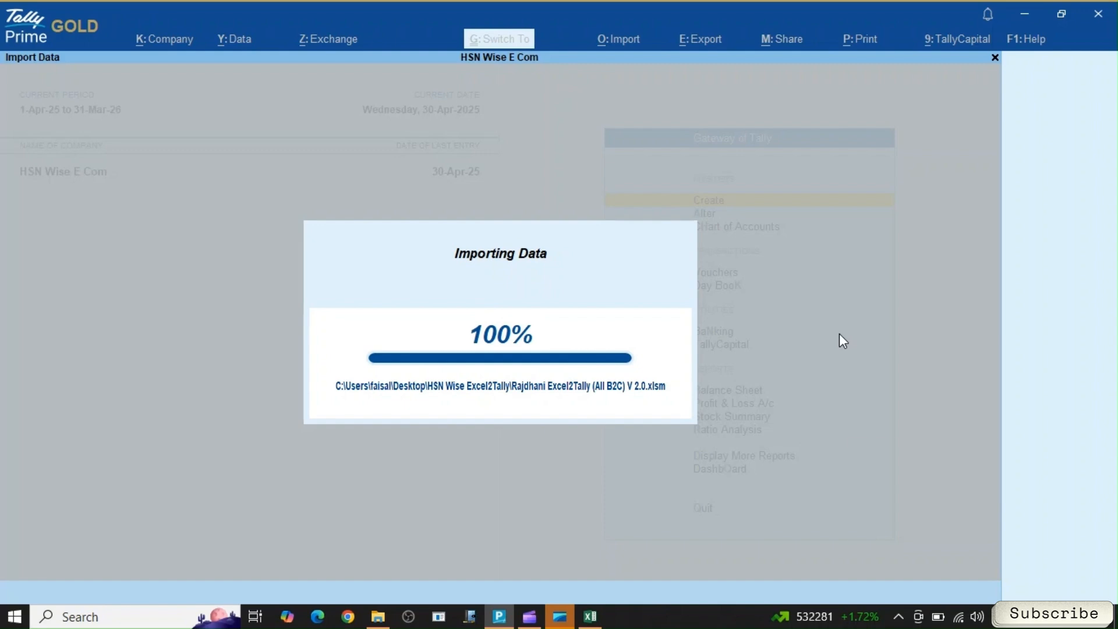
key(Return)
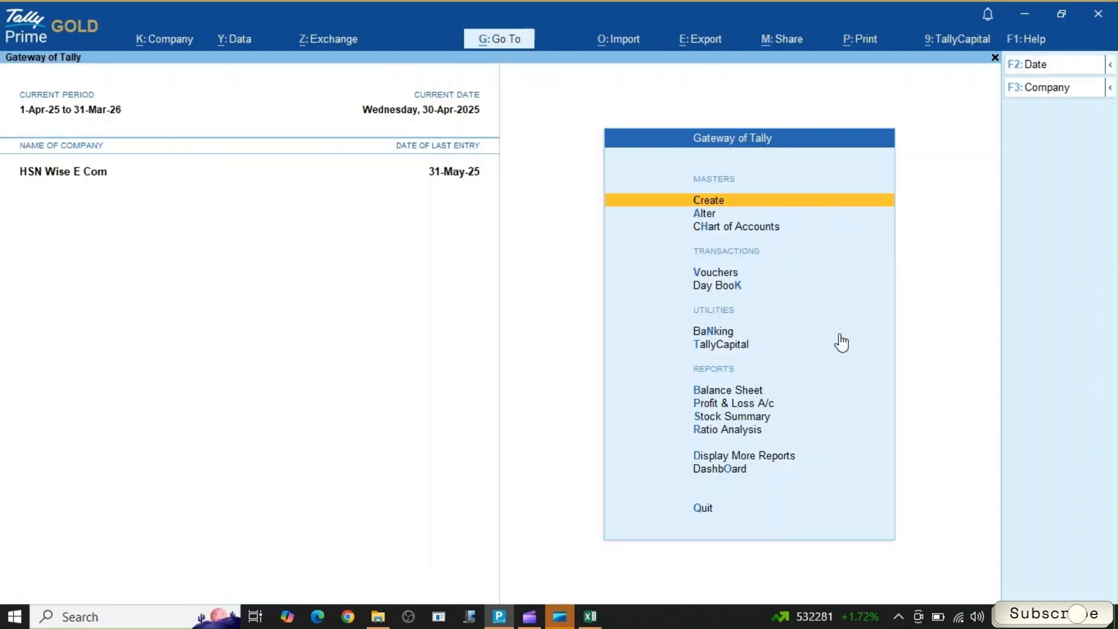
Step: Open the Day Book and set its period to 1-May-25 to 31-May-25
key(d)
key(d)
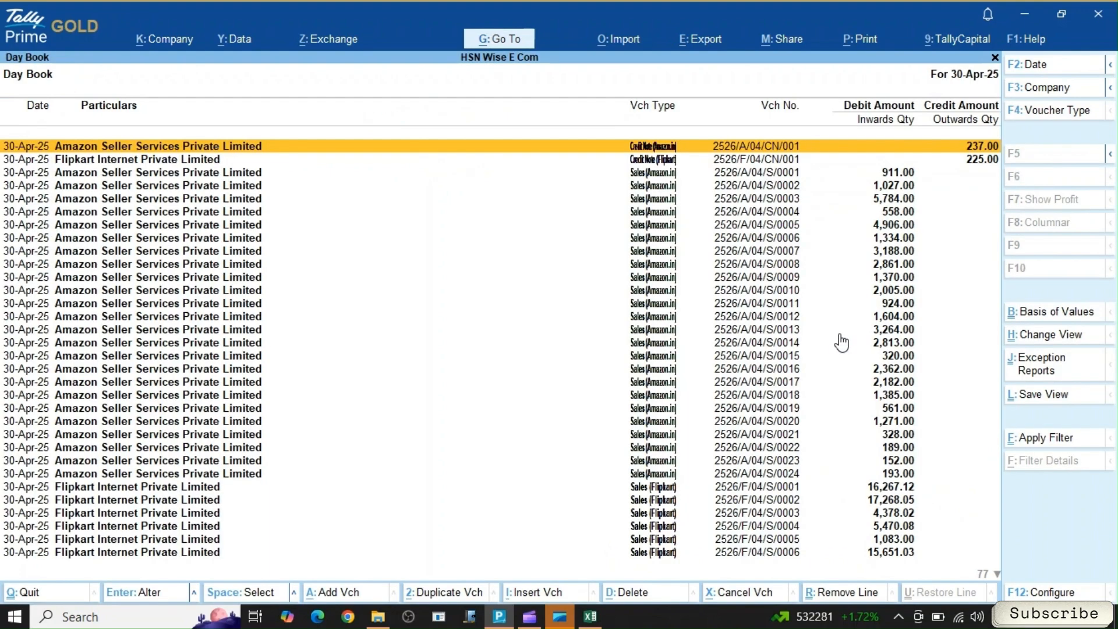
key(F2)
text(may25)
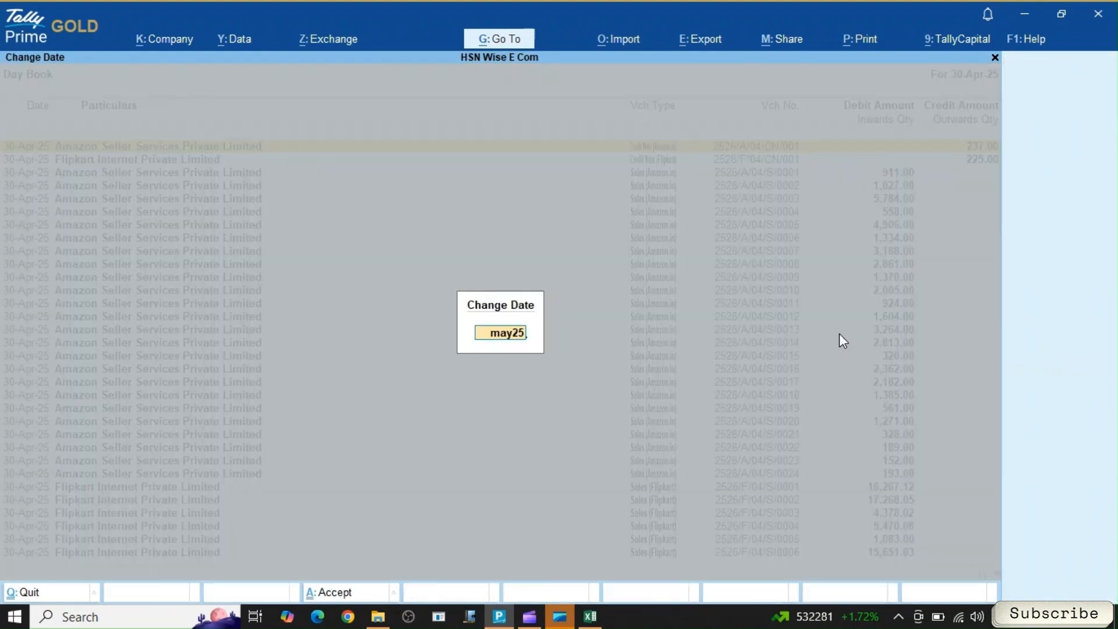
key(Return)
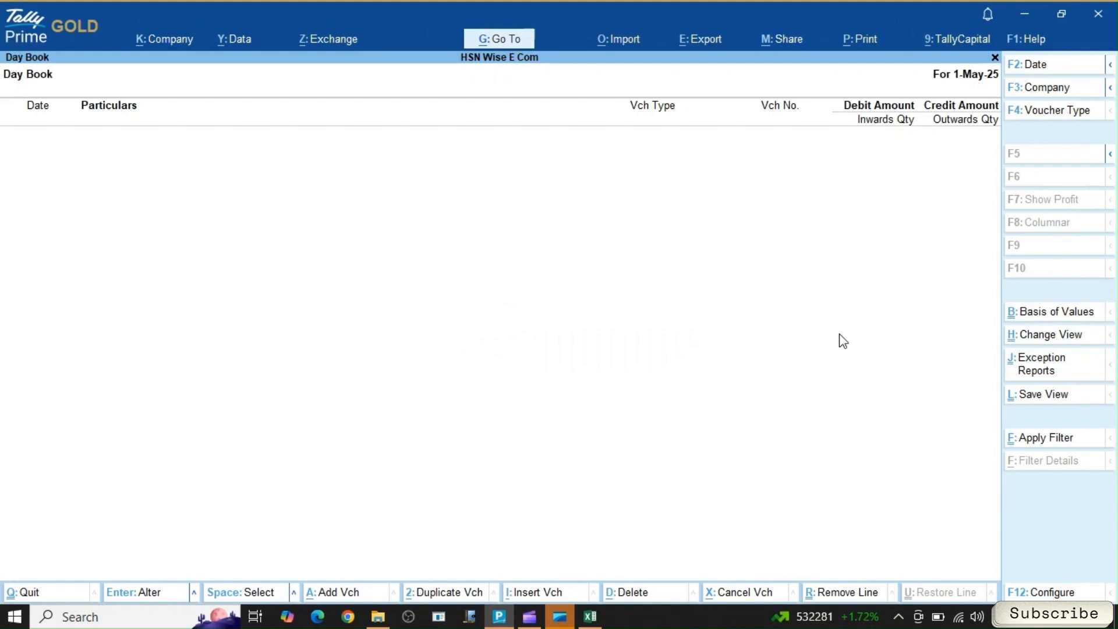
key(alt+F2)
text(may25)
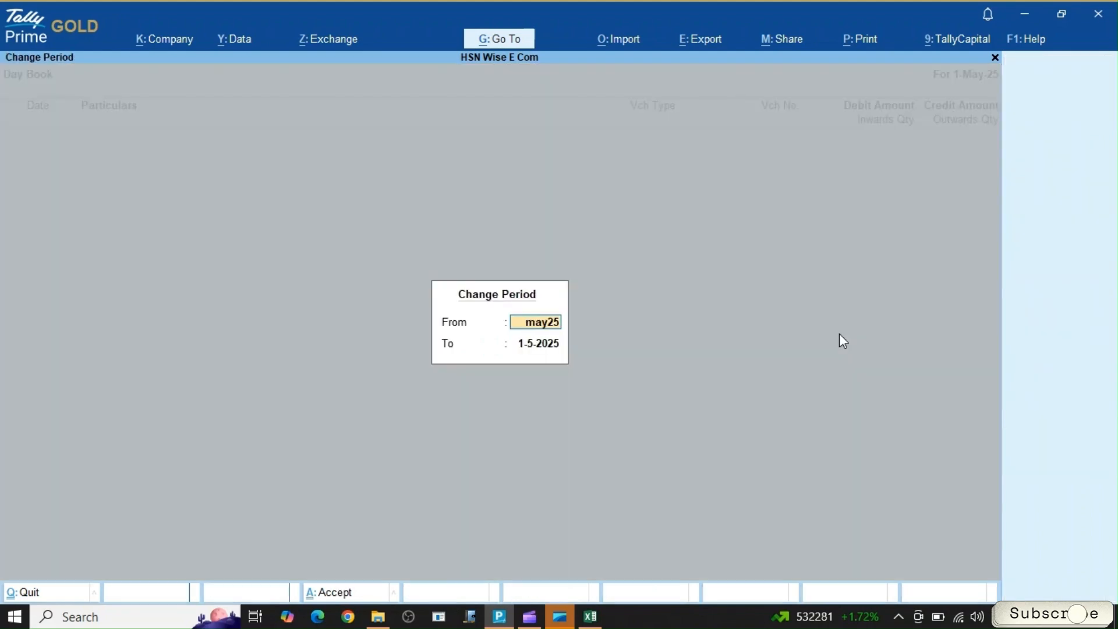
key(Return)
text(may25)
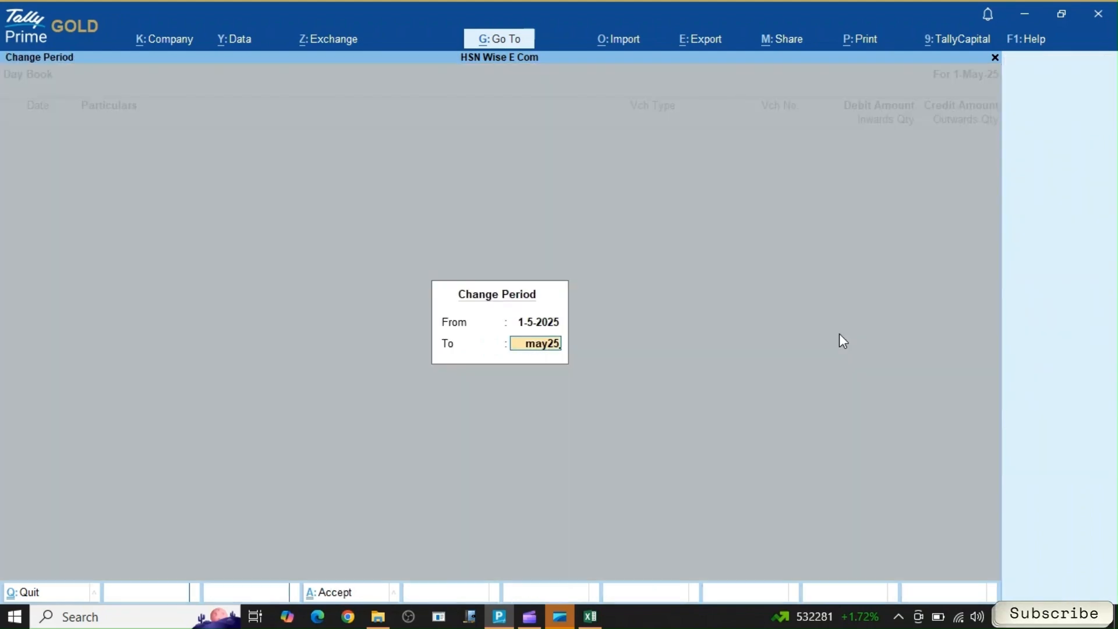
key(Return)
Step: Look through the imported Meesho credit note and sales vouchers in the May Day Book
key(Down)
key(Down)
key(Down)
key(Down)
key(Down)
key(Down)
key(Down)
key(Down)
key(Down)
key(Down)
key(Down)
key(Down)
key(Down)
key(Down)
key(Down)
key(Down)
key(Down)
key(Down)
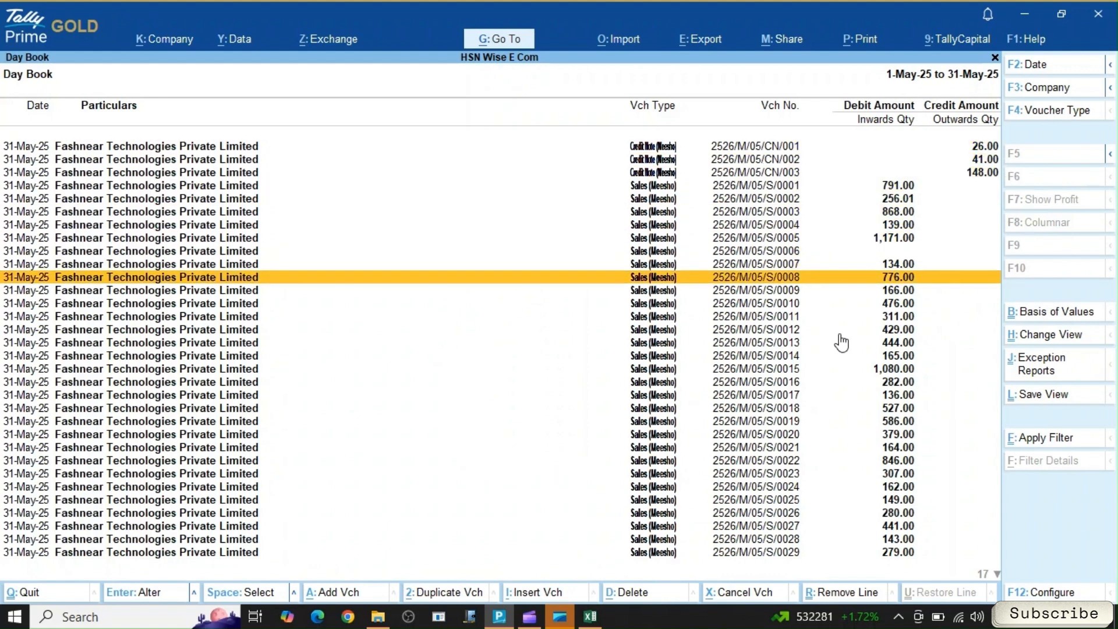
key(Up)
key(Up)
key(Up)
key(Up)
key(Up)
key(Up)
key(Up)
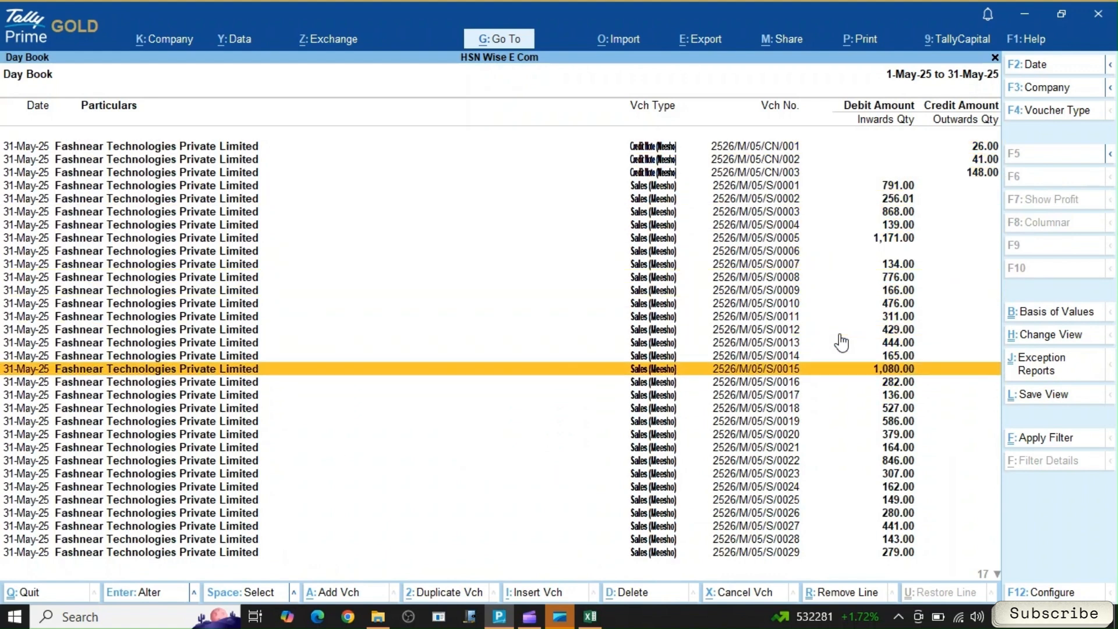
Step: Open the Meesho sales voucher ending in 0009 to examine its item and tax lines, and leave without saving
key(Return)
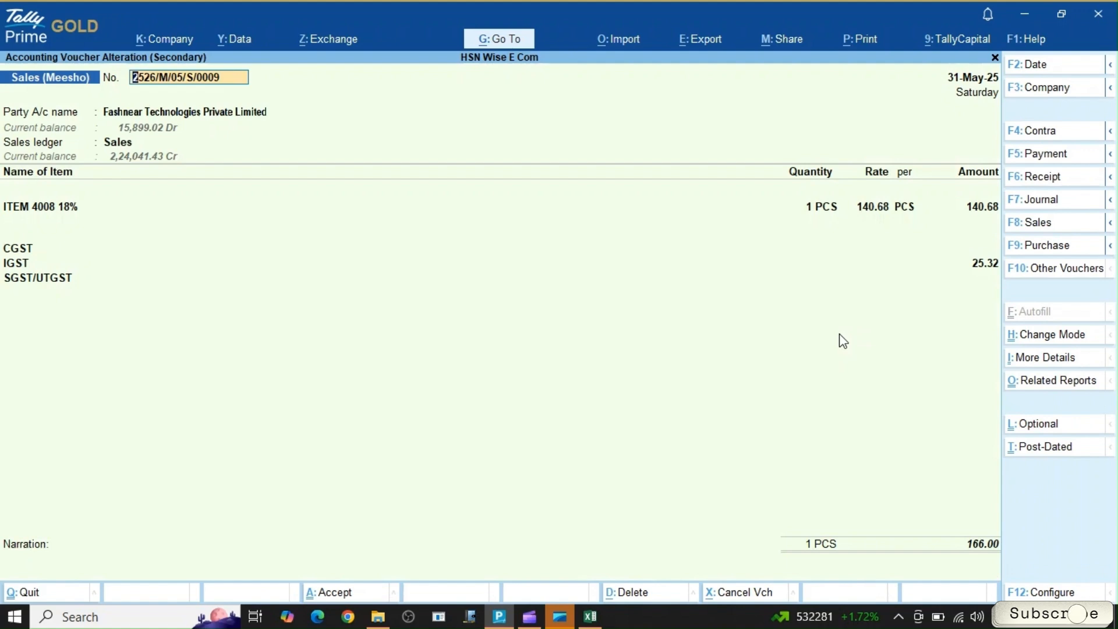
key(BackSpace)
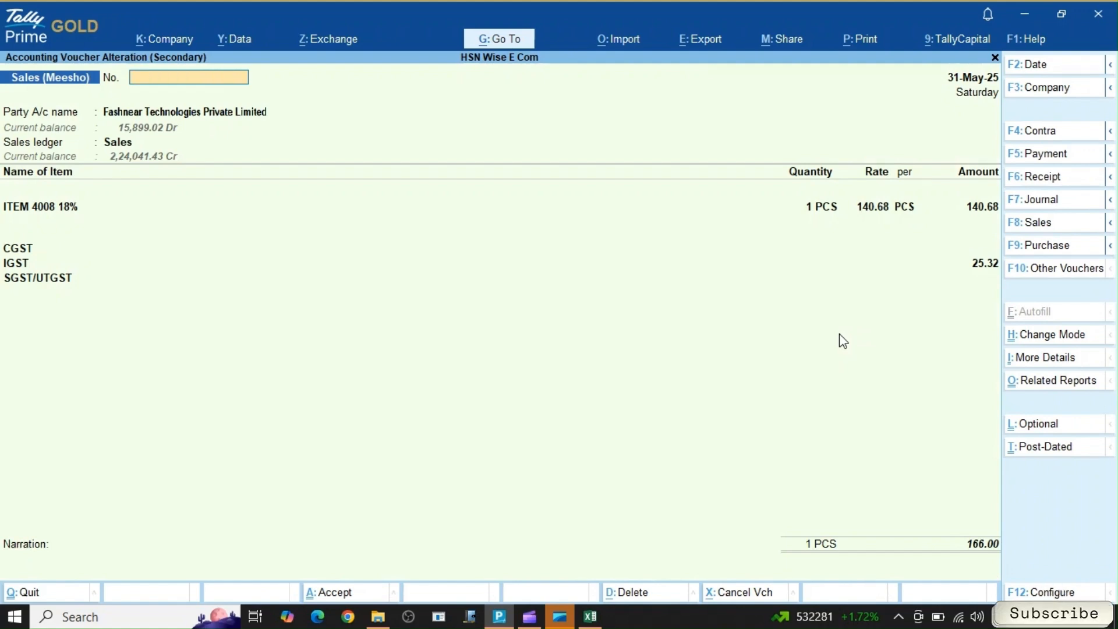
key(Escape)
key(Return)
key(Escape)
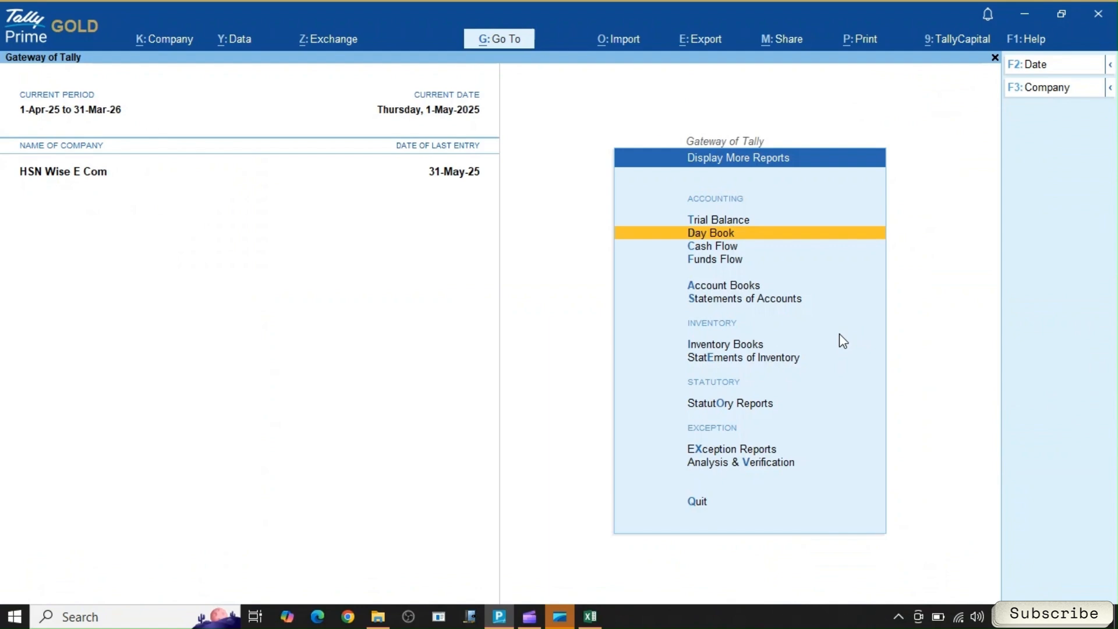
Step: Open the Profit & Loss A/c and drill into the Sales ledger's monthly summary to check the May entries
key(Escape)
key(Escape)
key(Escape)
key(p)
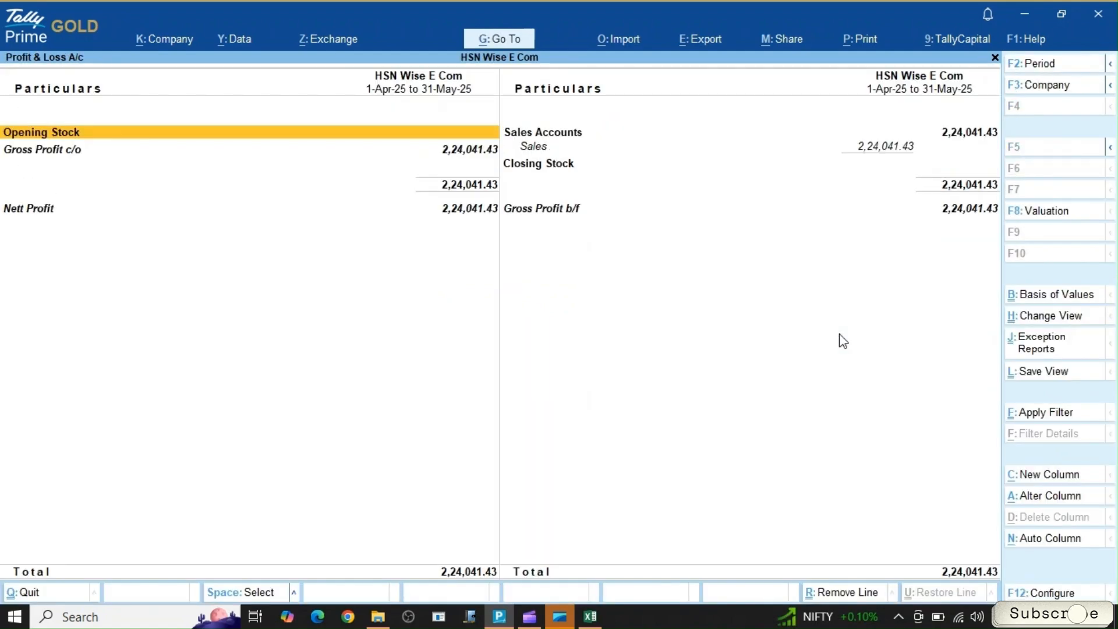
key(Right)
key(Return)
key(Down)
key(Up)
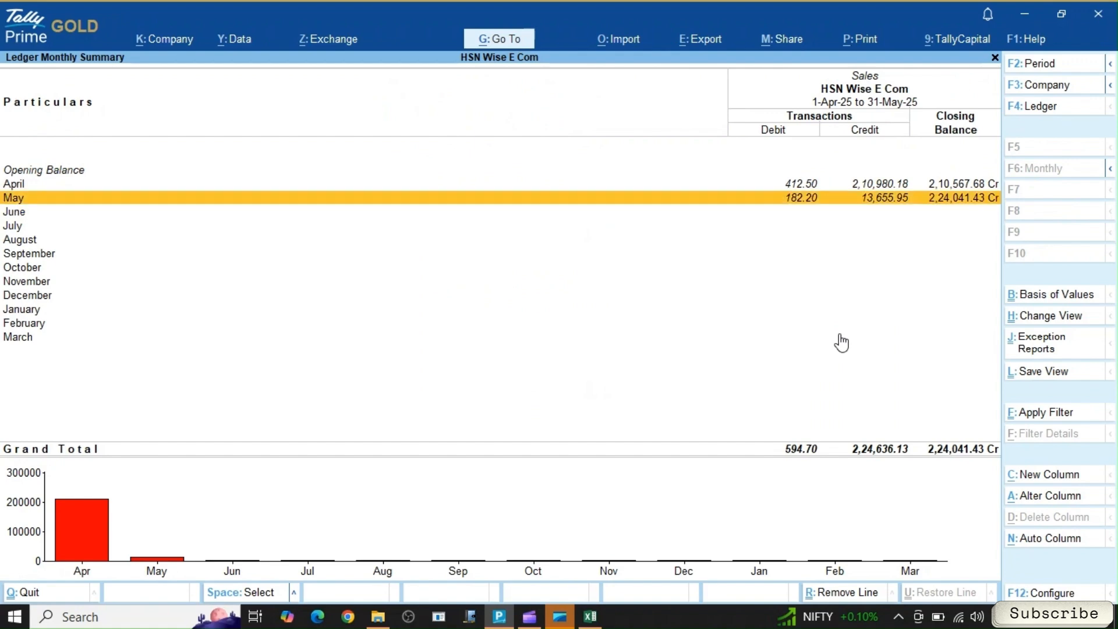
key(Return)
key(Escape)
key(Escape)
key(Escape)
key(Escape)
key(n)
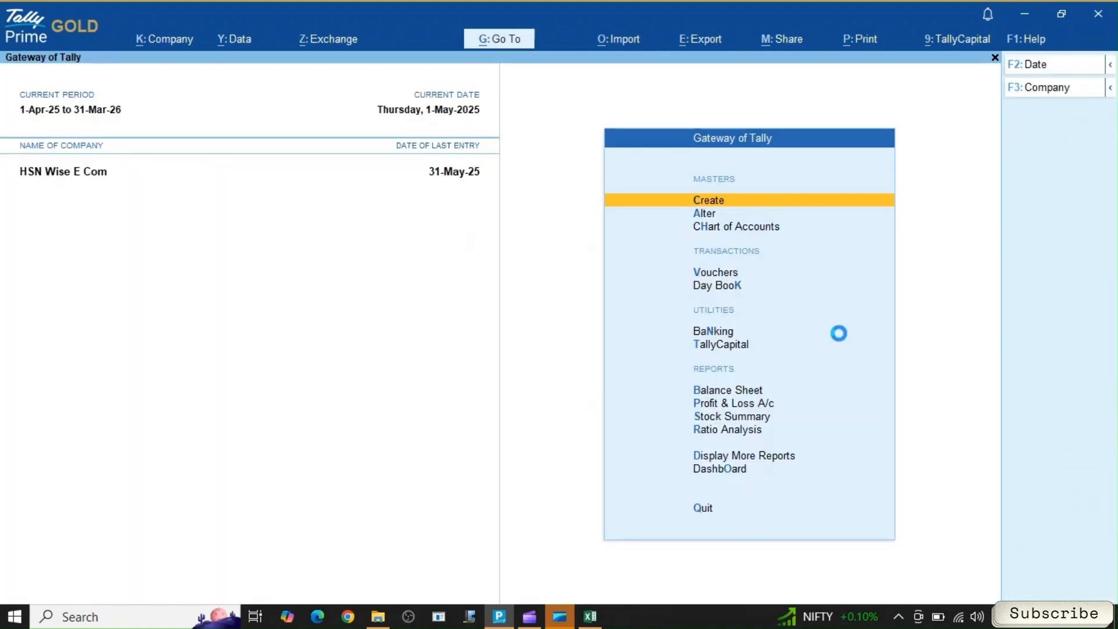
Step: From the Balance Sheet, open Sundry Debtors and examine the monthly summary of Fashnear Technologies Private Limited
key(b)
key(Right)
key(Down)
key(Return)
key(Down)
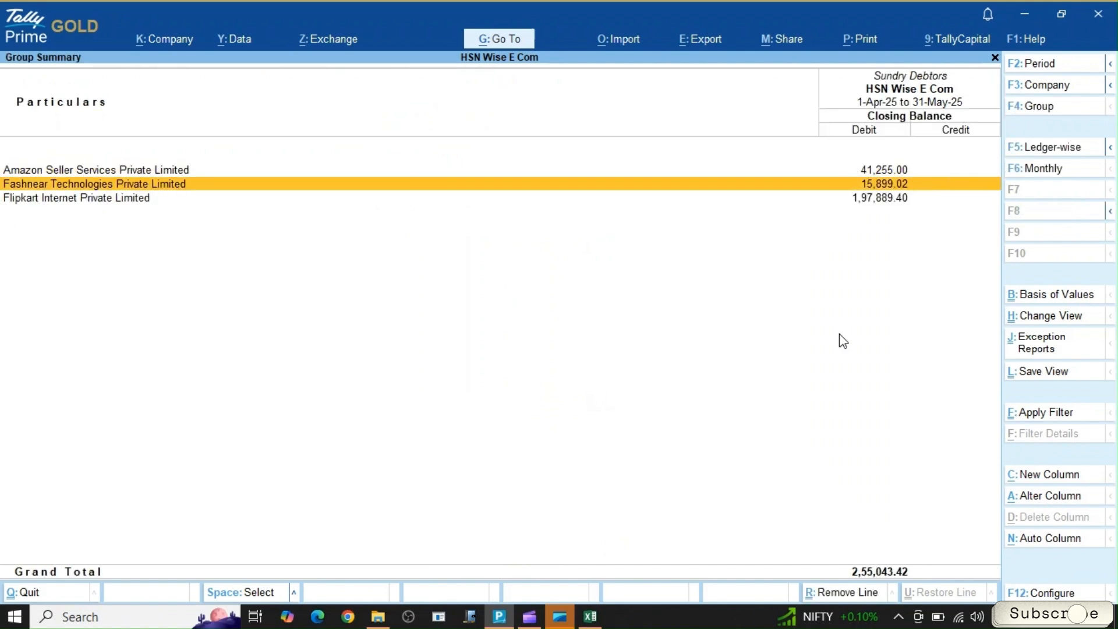
key(Down)
key(Home)
key(Down)
key(Down)
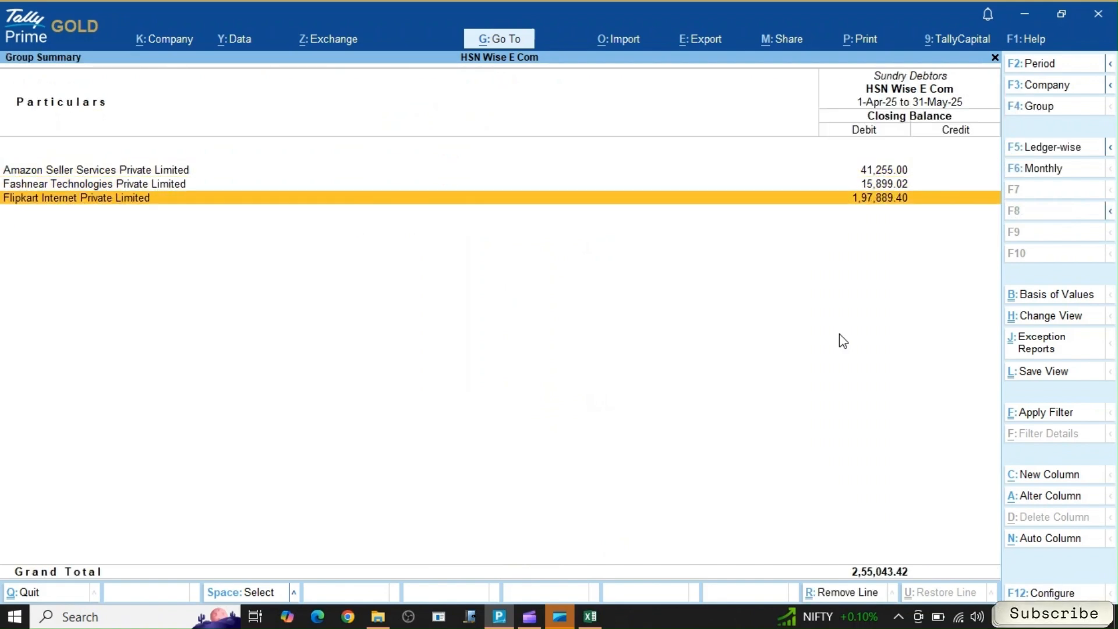
key(Up)
key(Return)
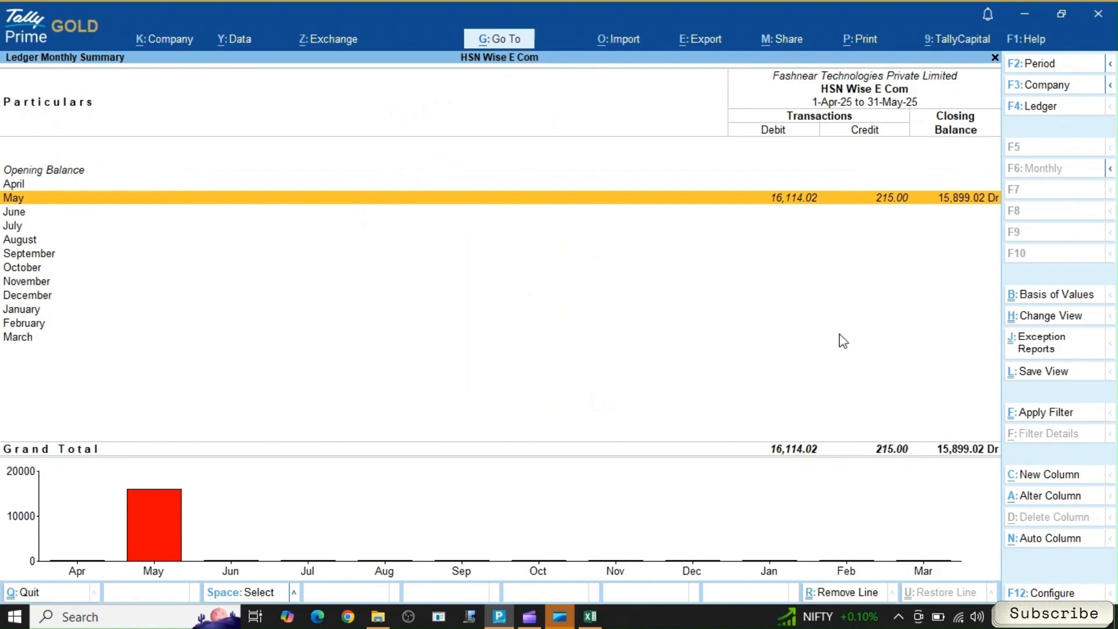
key(Escape)
key(Escape)
Step: Open the Duties & Taxes group from the Balance Sheet to check the CGST, IGST and SGST/UTGST balances
key(Down)
key(Down)
key(Return)
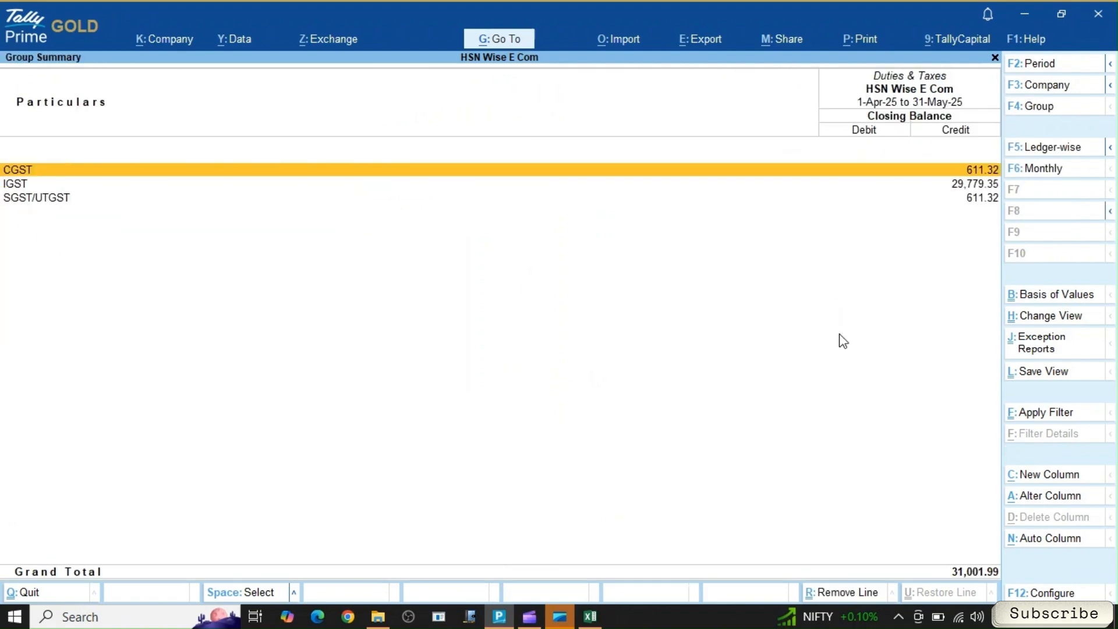
key(End)
key(Home)
key(End)
key(Escape)
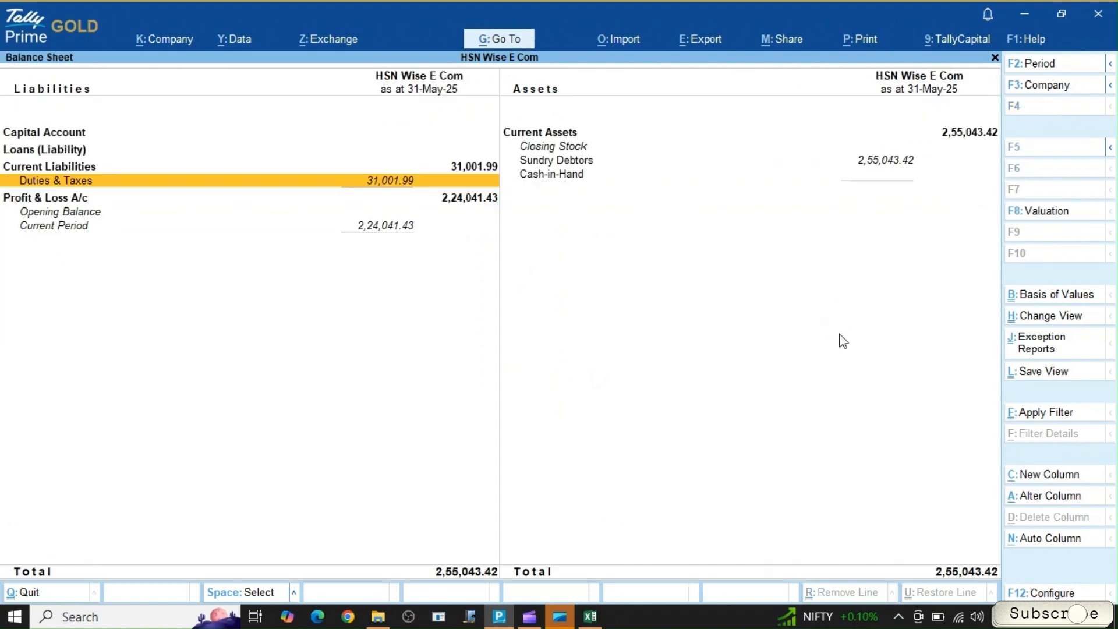
key(Escape)
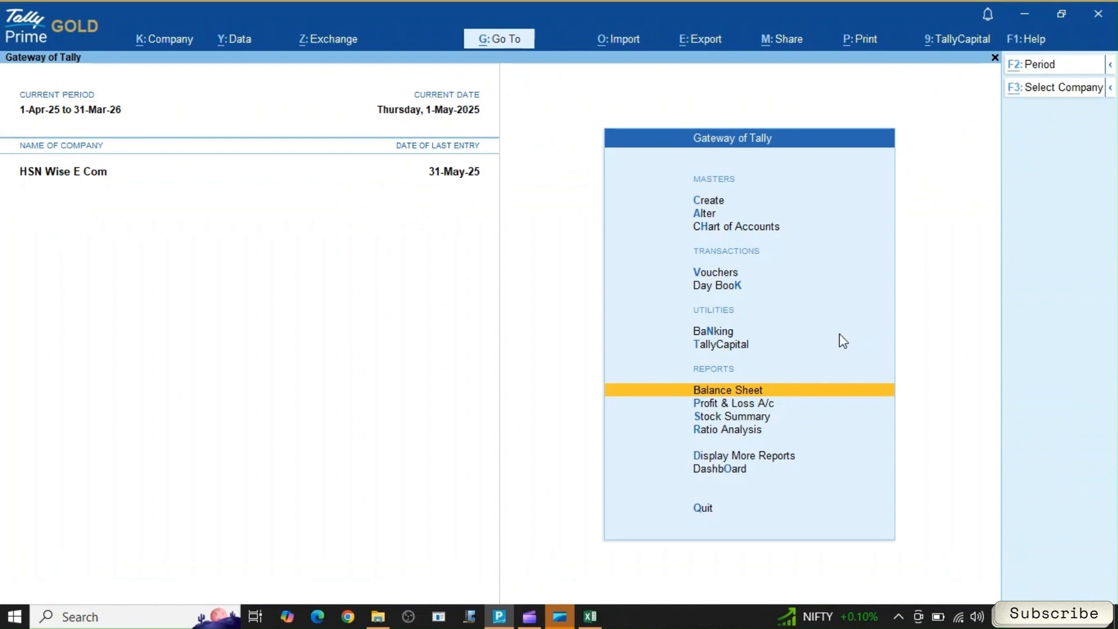
Step: Search the report list for Gst and open the GSTR-1 report
key(alt+g)
text(Gst)
key(Down)
key(Down)
key(Down)
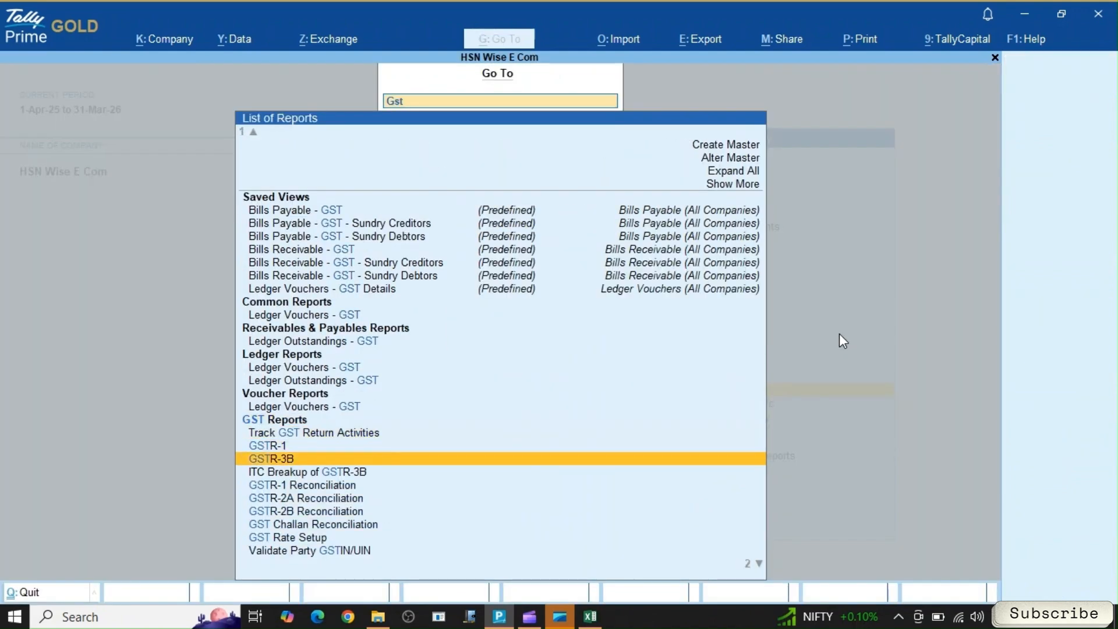
key(Up)
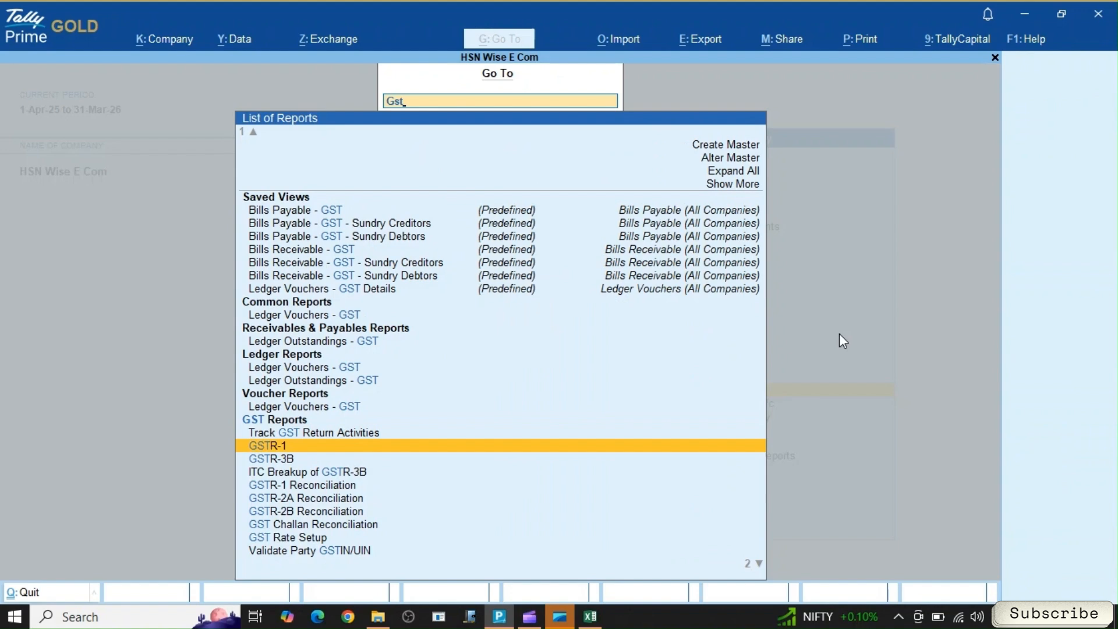
key(Return)
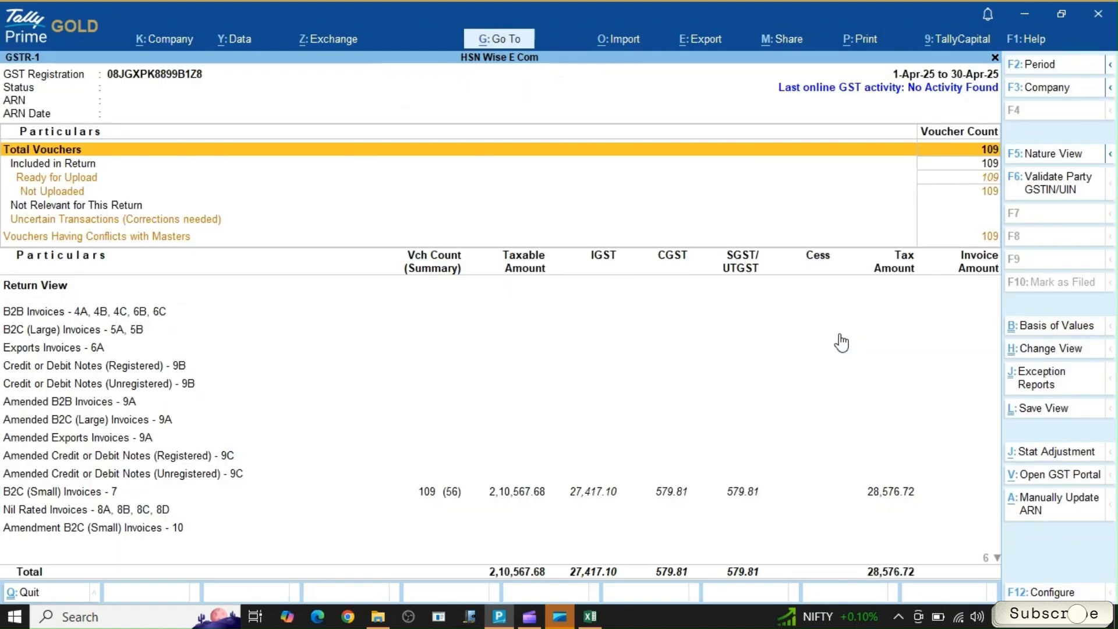
Step: Set the GSTR-1 report period to 1-May-25 to 31-May-25
key(F2)
text(may2)
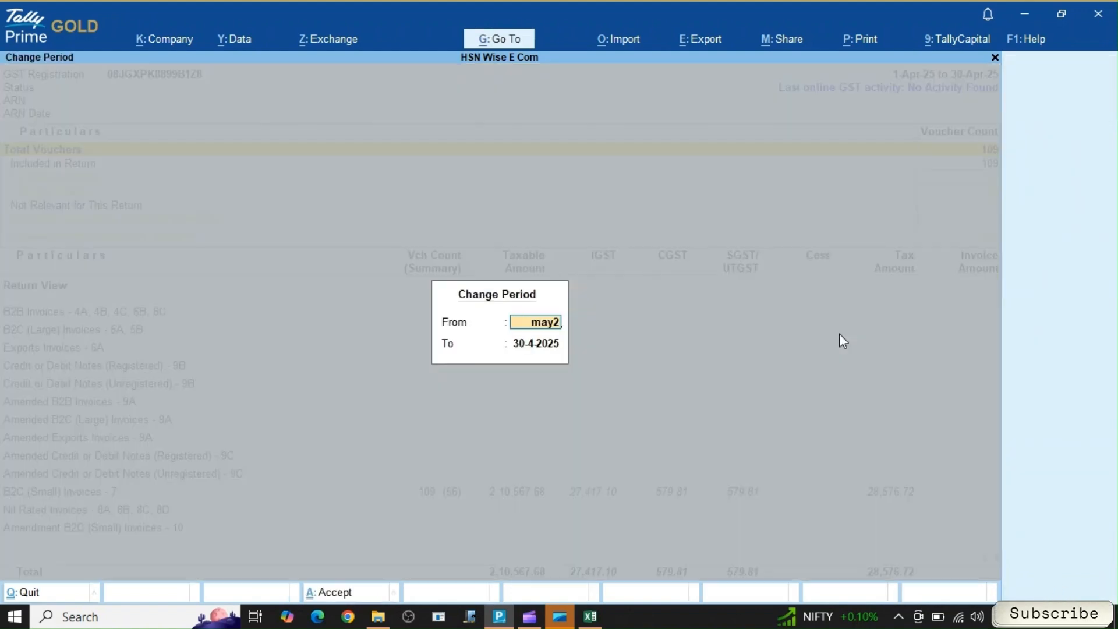
key(Return)
text(may25)
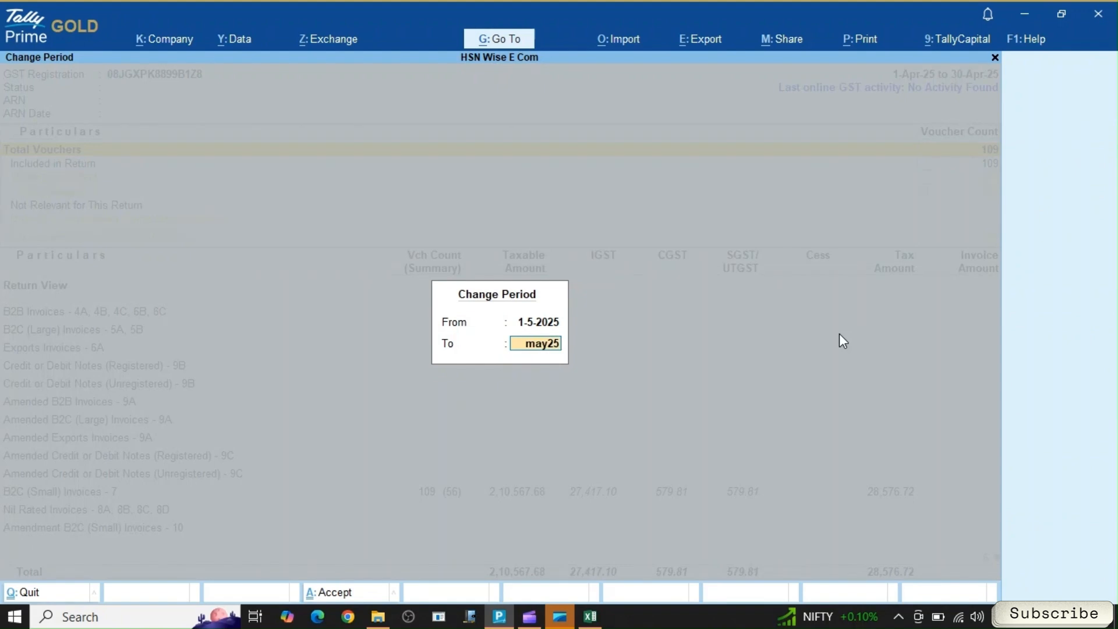
key(Return)
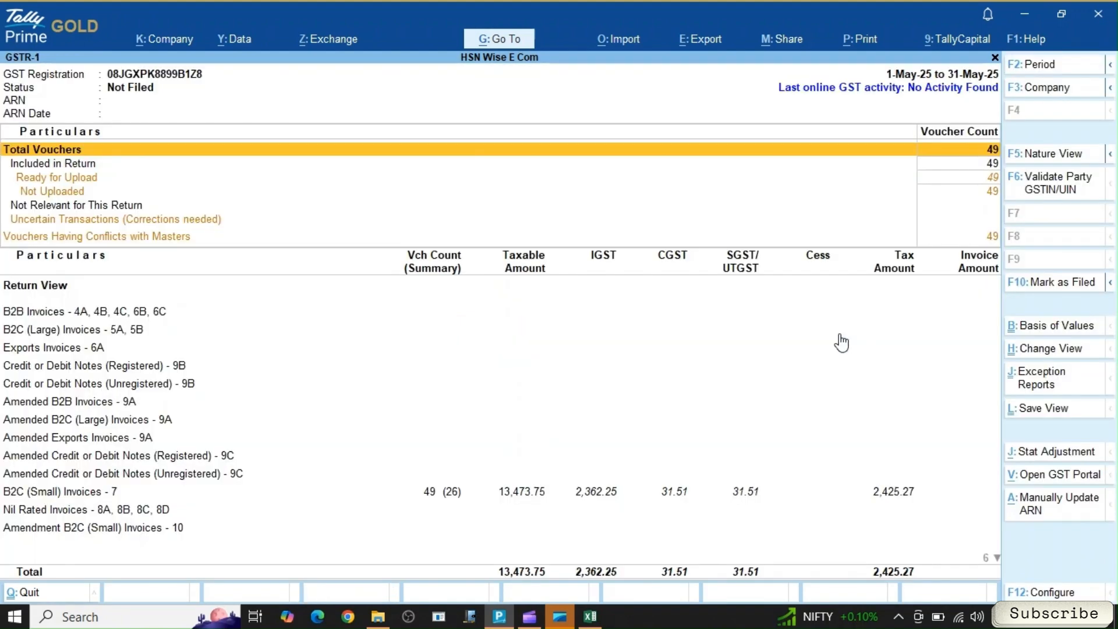
Step: Examine the GSTR-1 voucher status lines, including Not Relevant for This Return and Uncertain Transactions
key(Down)
key(Down)
key(Down)
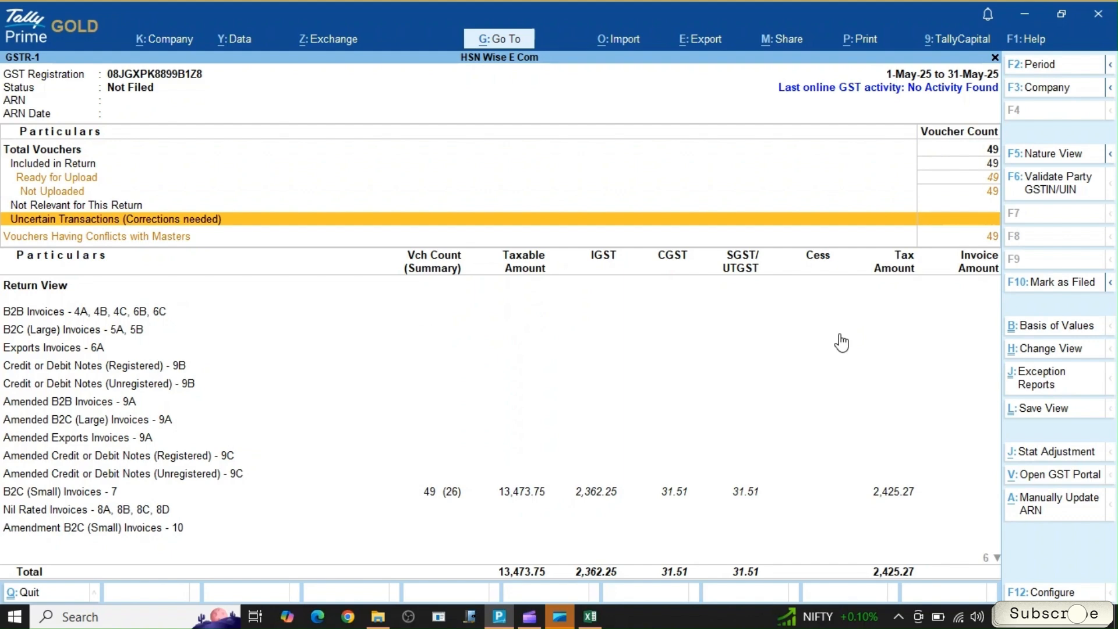
key(Down)
key(Up)
key(Up)
key(Down)
key(Down)
key(Up)
key(Up)
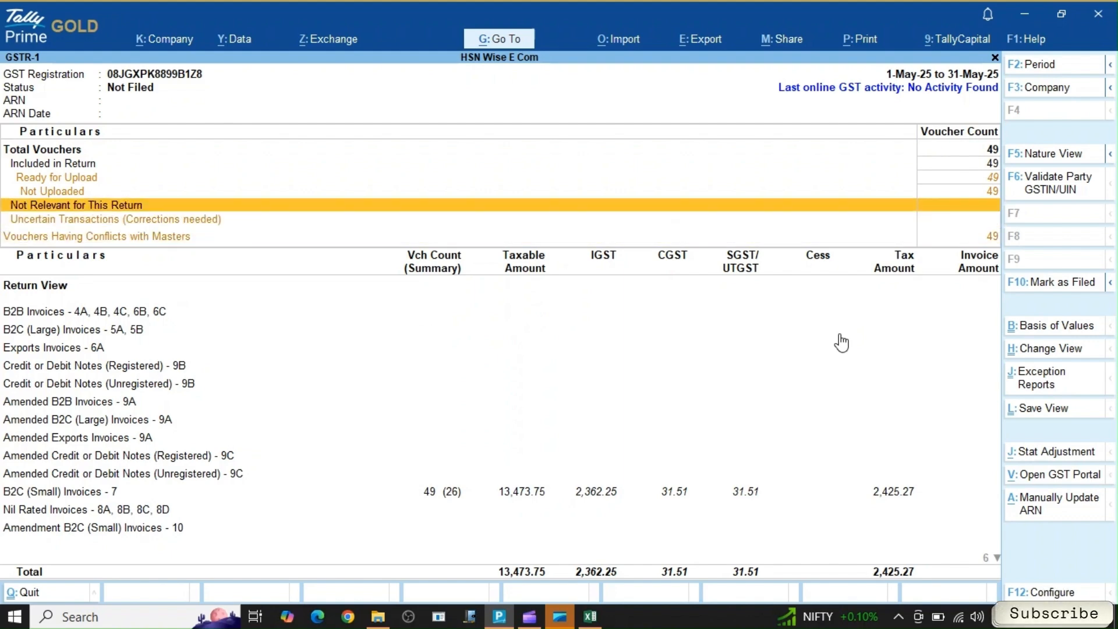
key(Up)
key(Down)
key(Down)
key(Up)
key(Up)
key(Down)
key(Down)
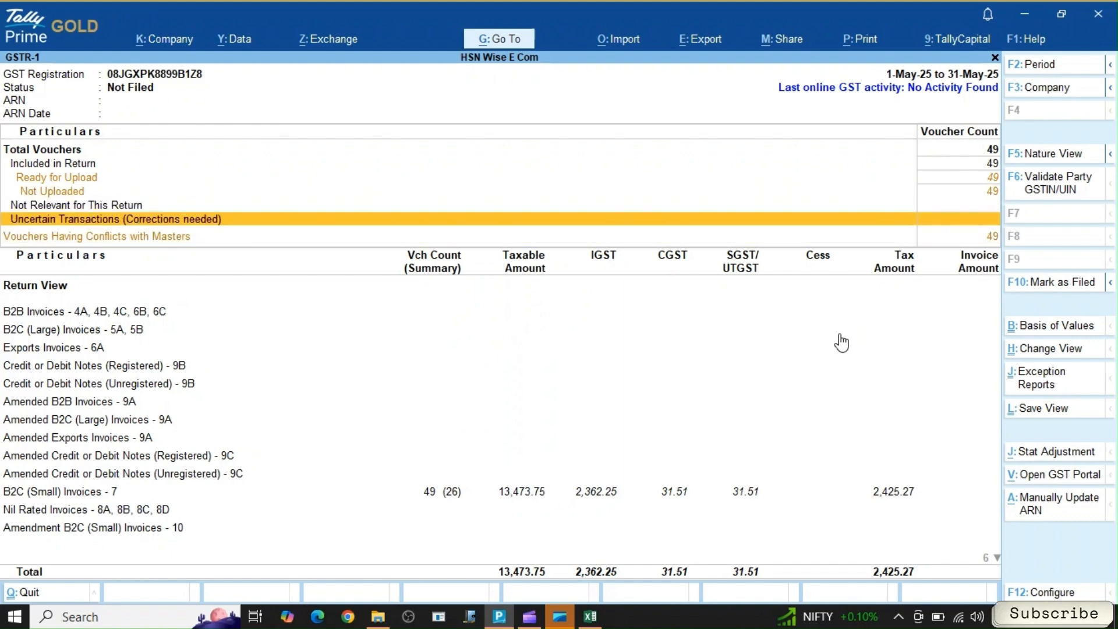
key(Down)
key(Up)
key(Down)
key(Up)
Step: Open the B2C (Small) Invoices - 7 section of GSTR-1 and go through its entries
key(Down)
key(Down)
key(Down)
key(Down)
key(Down)
key(Down)
key(Down)
key(Down)
key(Down)
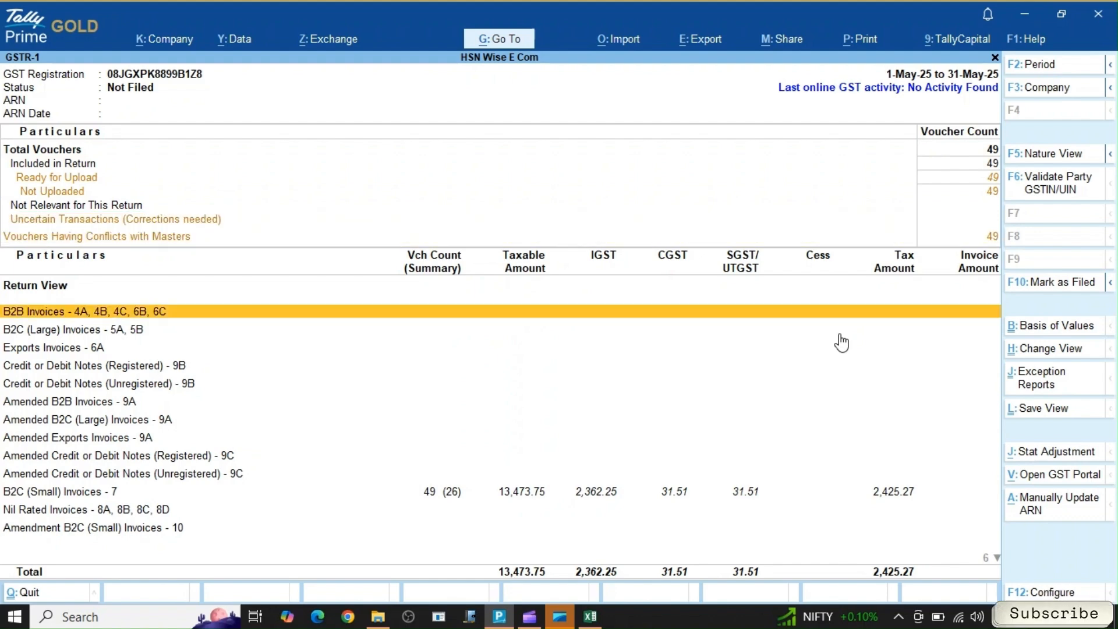
key(Down)
key(Down)
key(Down)
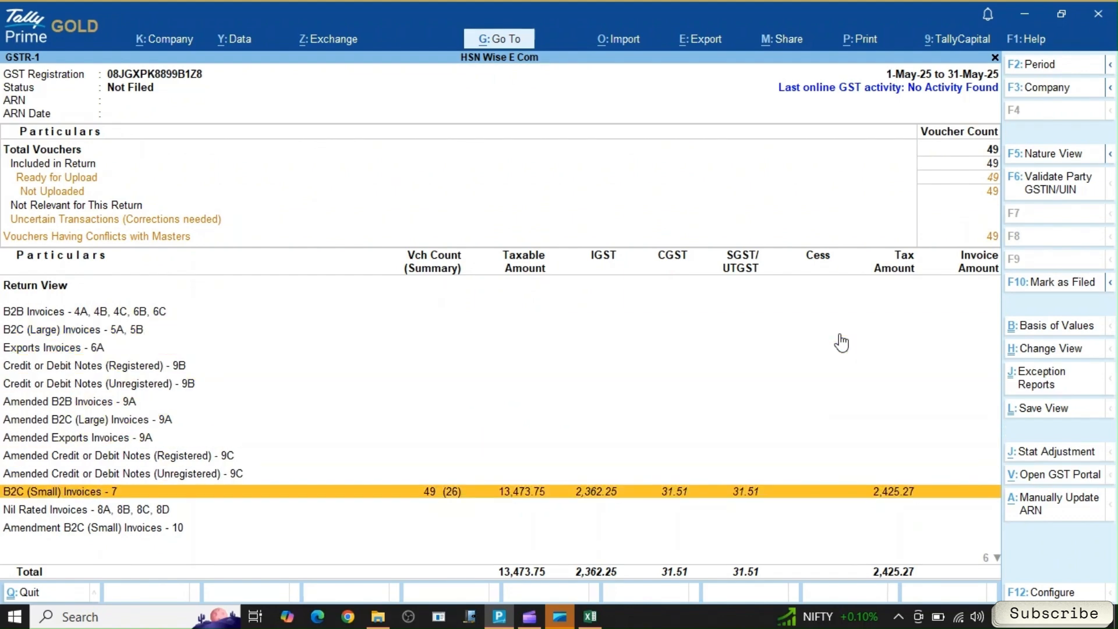
key(Return)
key(Down)
key(Down)
key(Down)
key(Down)
key(Down)
key(Down)
key(Down)
key(Escape)
Step: Open HSN Summary - 12 in GSTR-1 and check the quantities and tax amounts of each HSN code
key(Down)
key(Down)
key(Down)
key(Down)
key(Down)
key(Down)
key(Down)
key(Down)
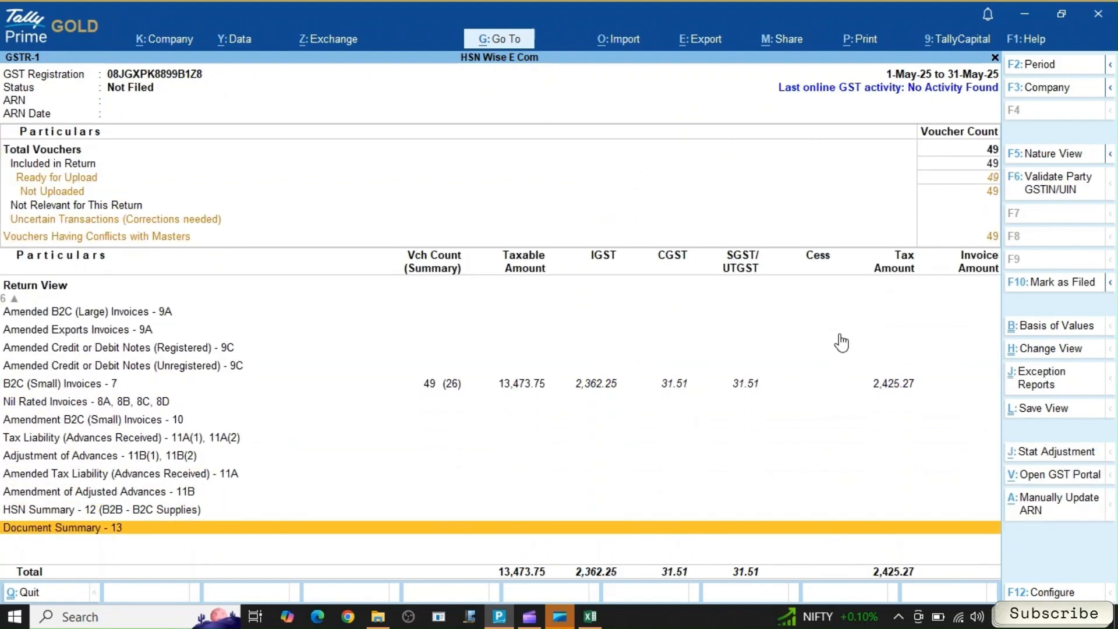
key(Up)
key(Up)
key(Down)
key(Return)
key(Down)
key(Down)
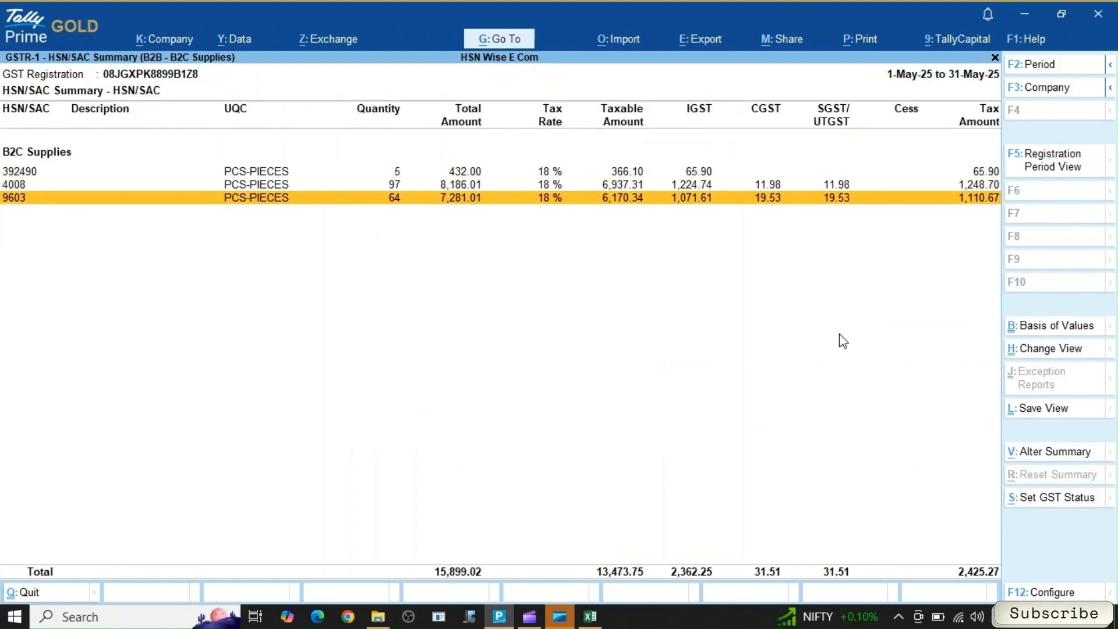
key(Up)
key(Up)
key(Escape)
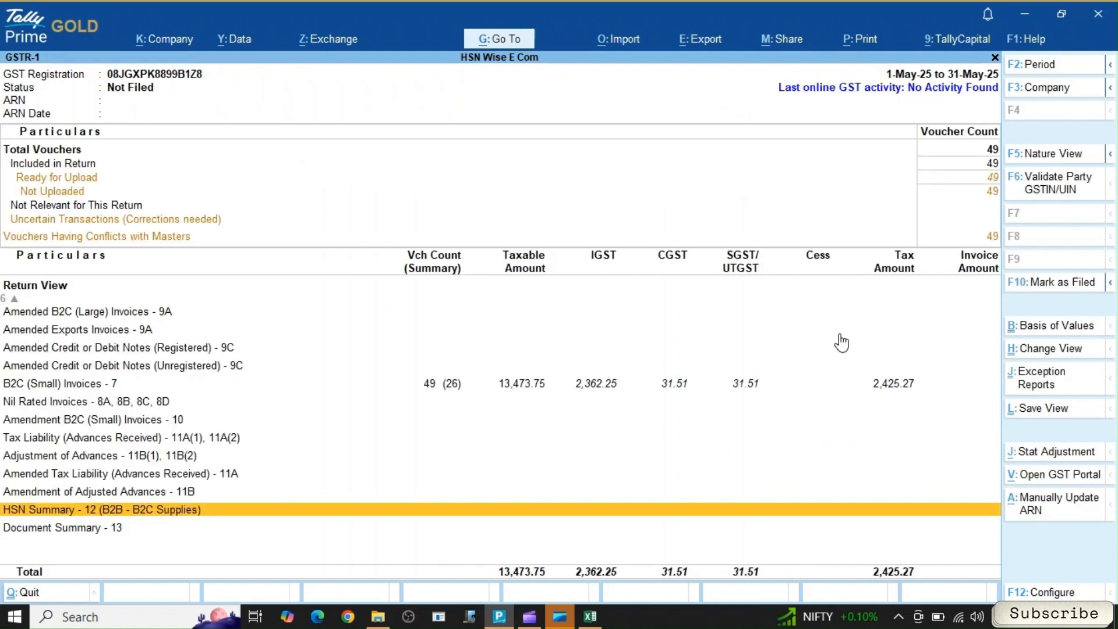
Step: Open Document Summary - 13 in GSTR-1 and check the Meesho sales and credit note number ranges
key(Down)
key(Return)
key(Down)
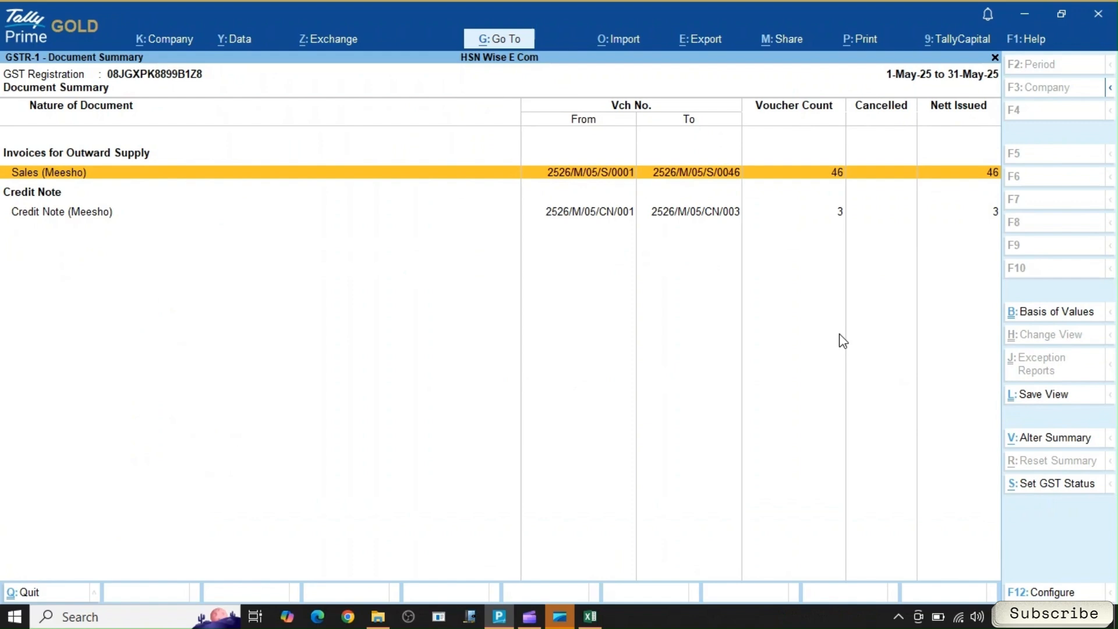
key(Down)
key(Down)
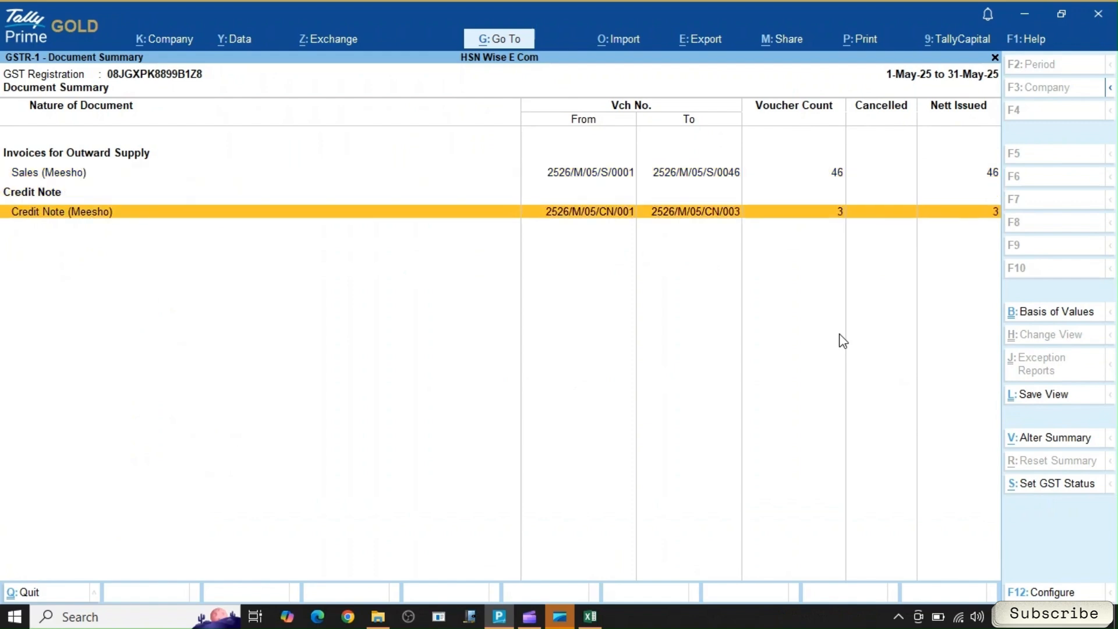
key(Escape)
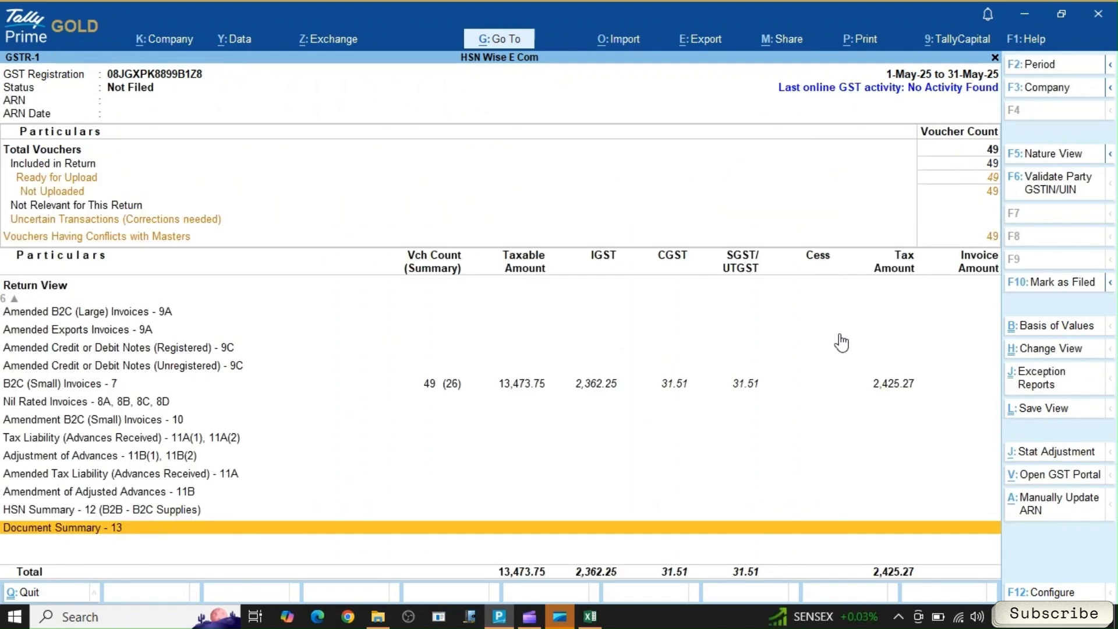
Step: Leave GSTR-1 and switch to the Rajdhani Excel2Tally workbook in Excel to view the Meesho dashboard totals
key(Escape)
key(Escape)
key(Escape)
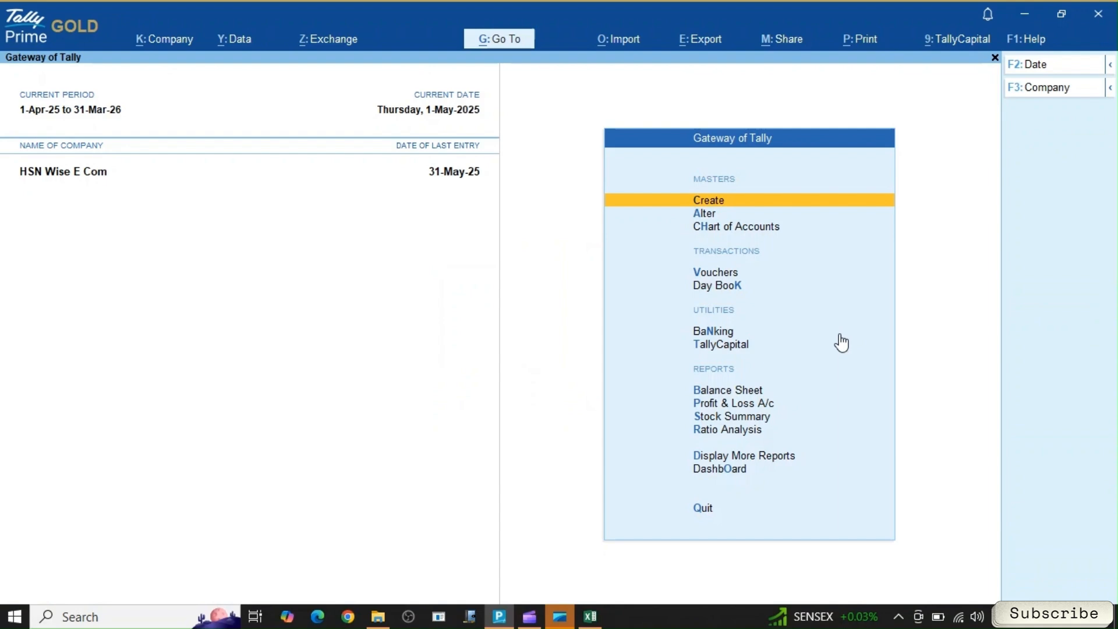
click(590, 617)
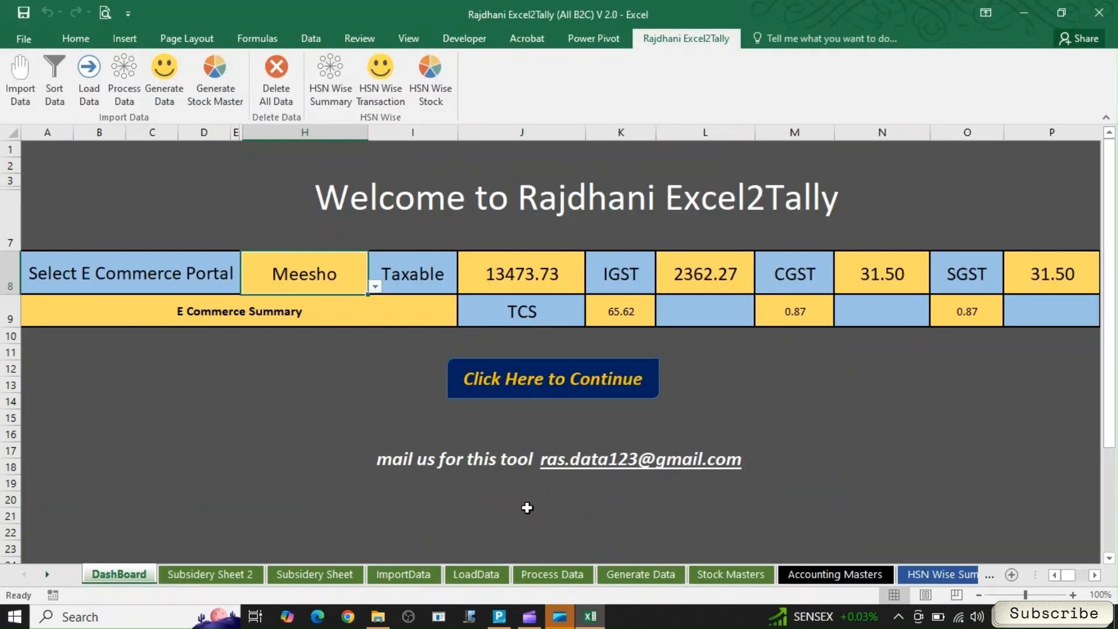